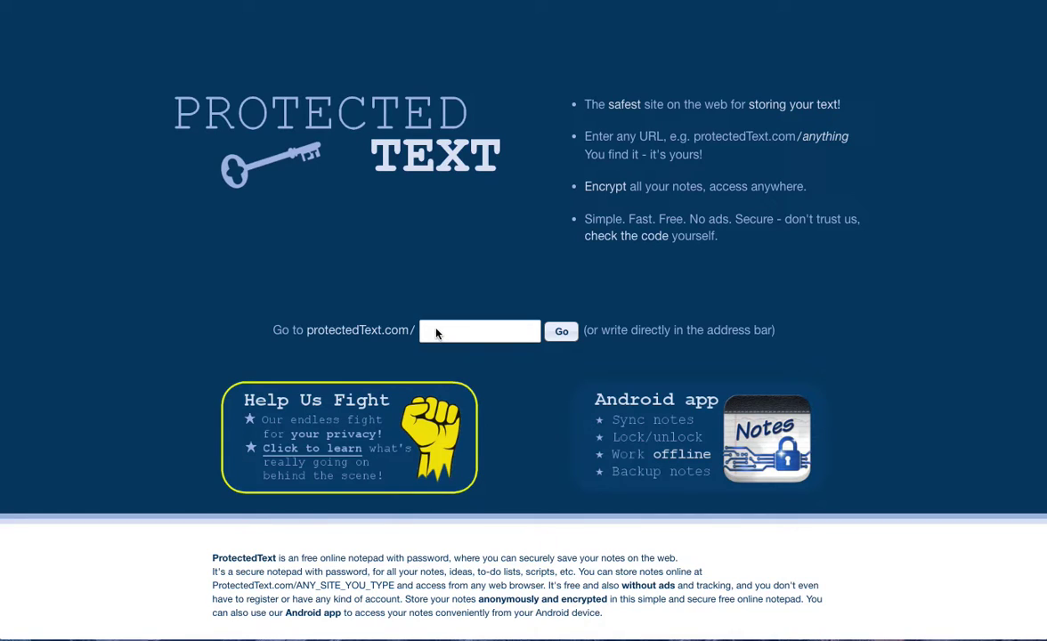
Try the site name 'mynotes', find it password-protected, and go back home.
left_click(454, 336)
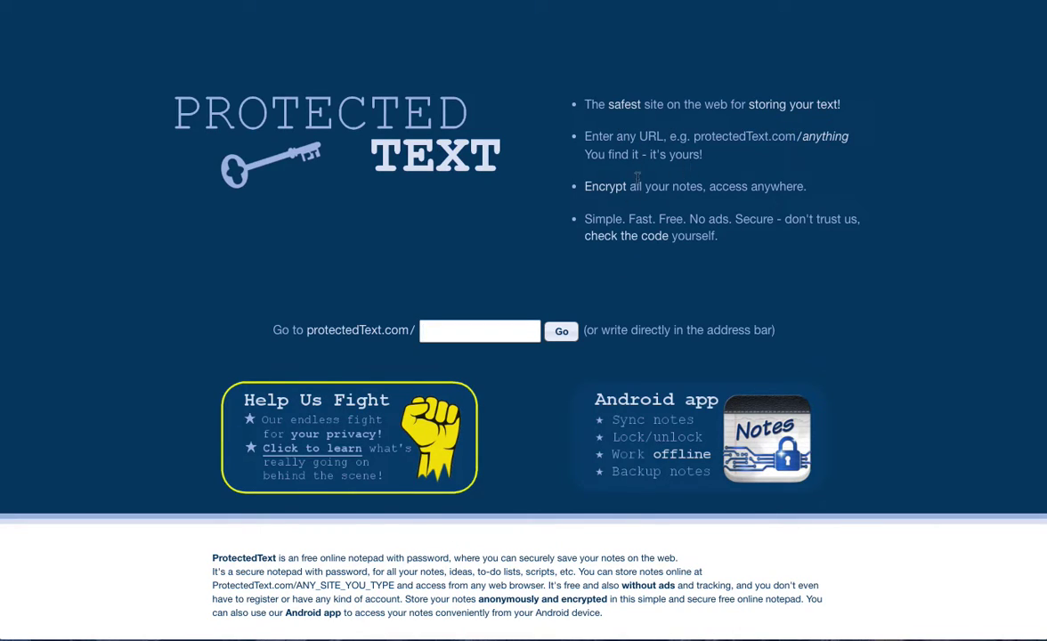
left_click(478, 331)
type("mynotes")
key("Return")
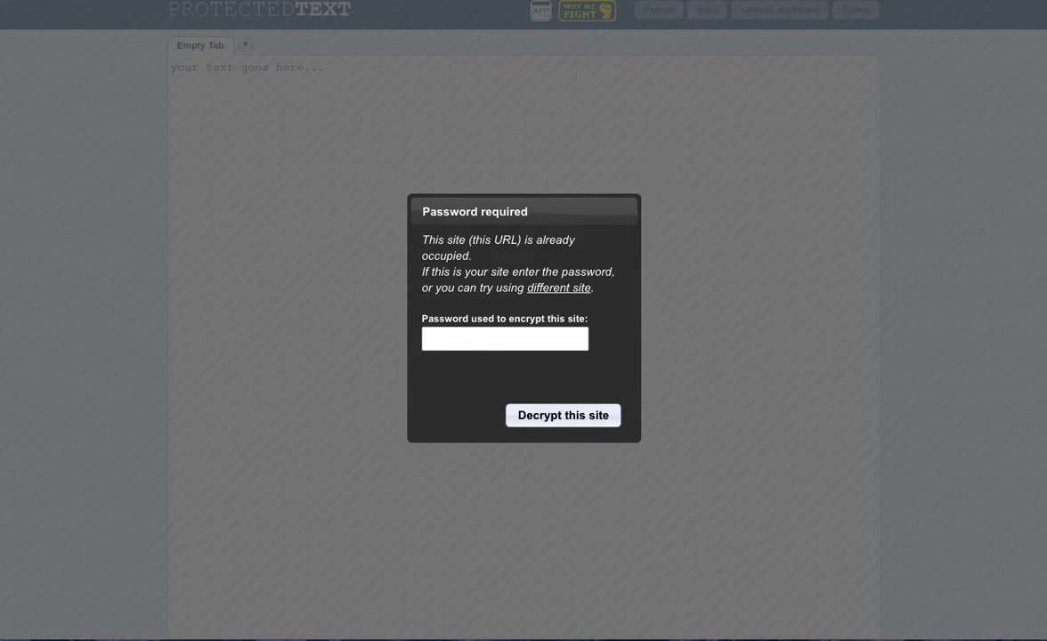
key("alt+Left")
Try 'mynotes!' instead, find it taken too, and return to the home page.
left_click(469, 328)
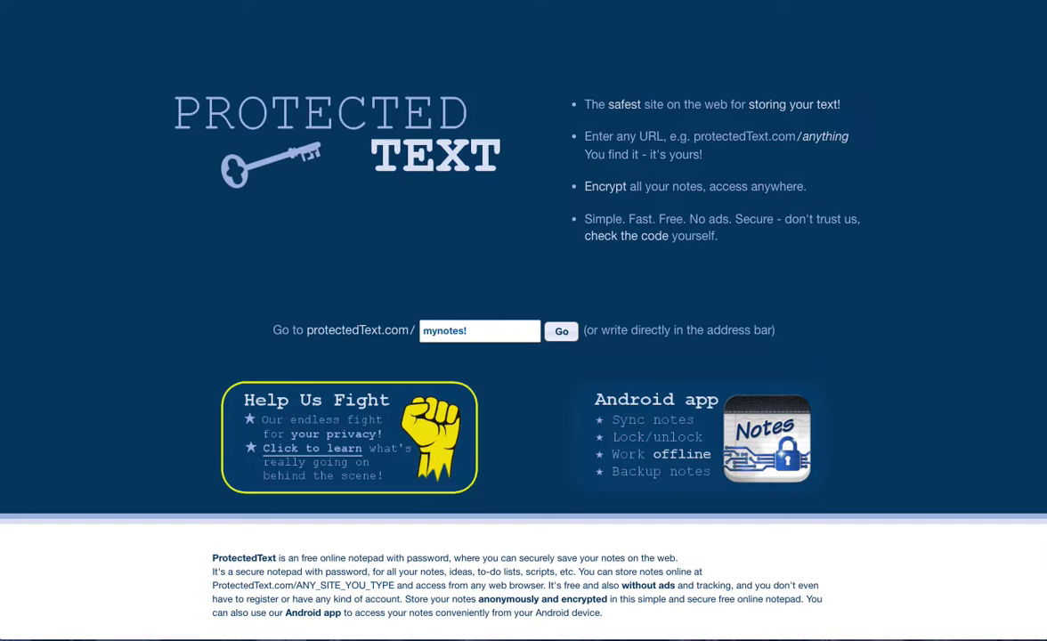
key("Return")
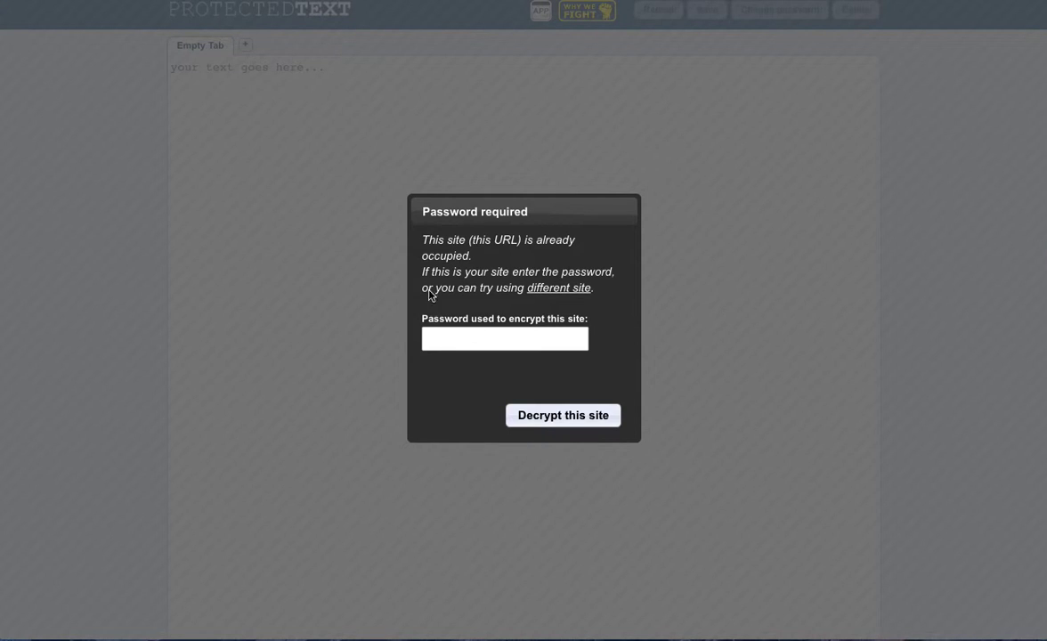
key("alt+Left")
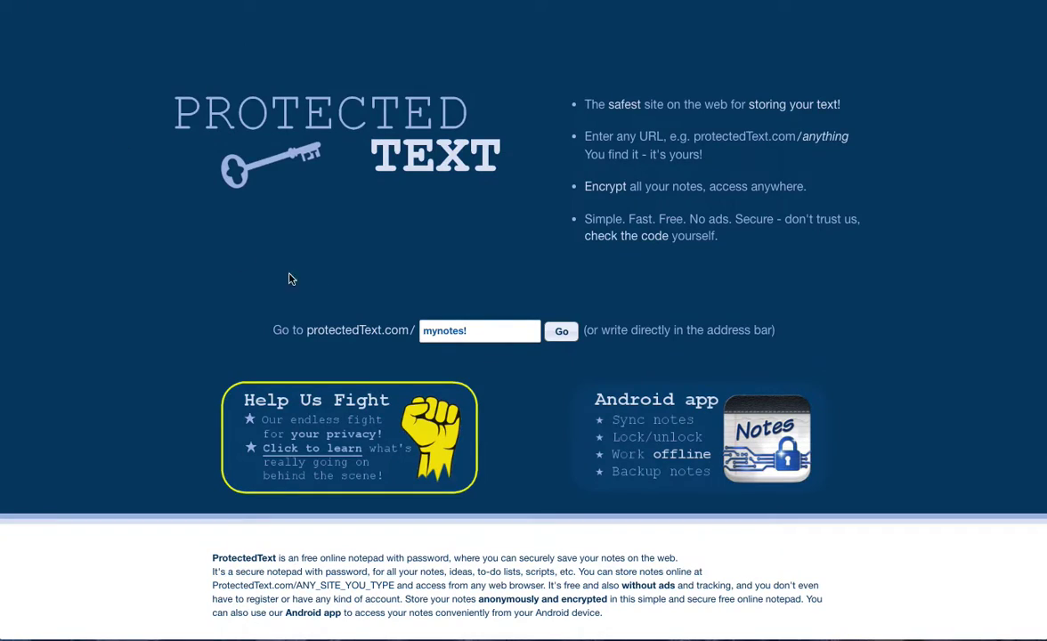
left_click(485, 334)
Extend the name to 'mynotes!!' and confirm creating the new site.
type("!")
left_click(564, 332)
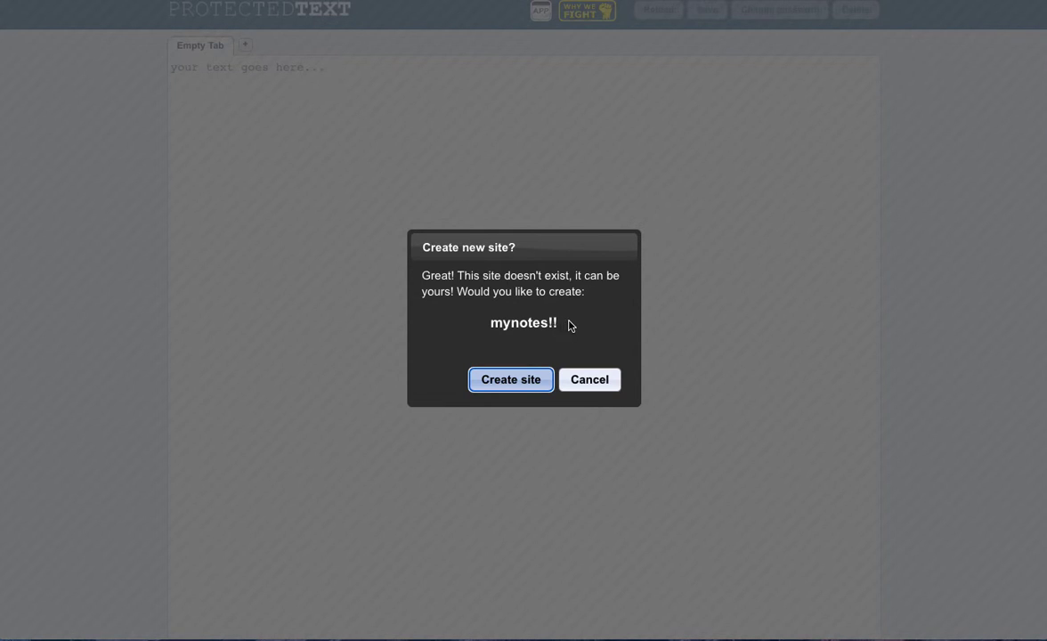
left_click(511, 379)
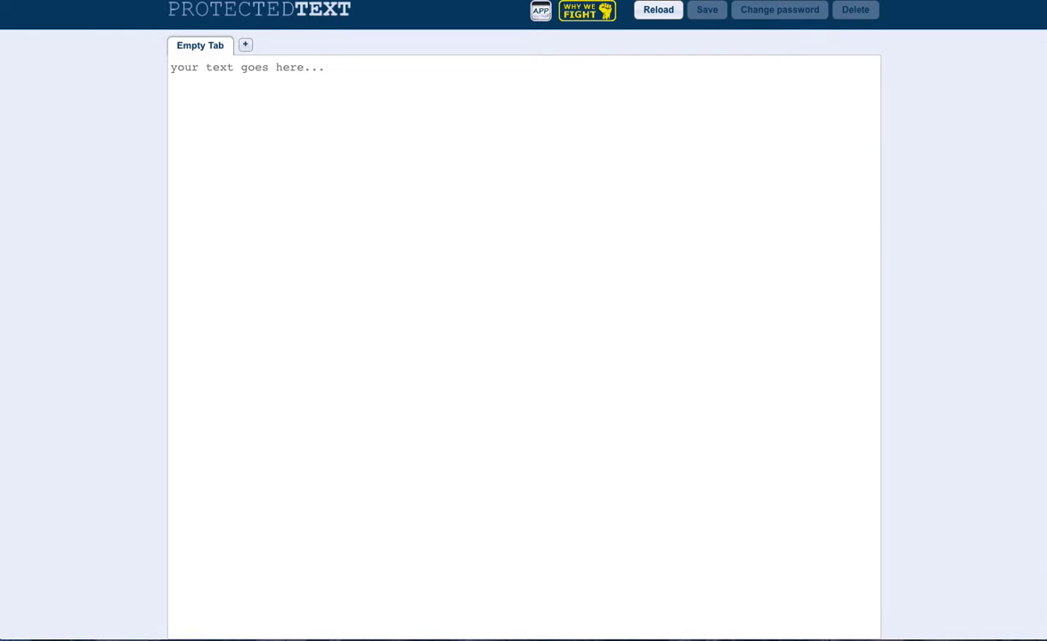
left_click(257, 66)
type("m")
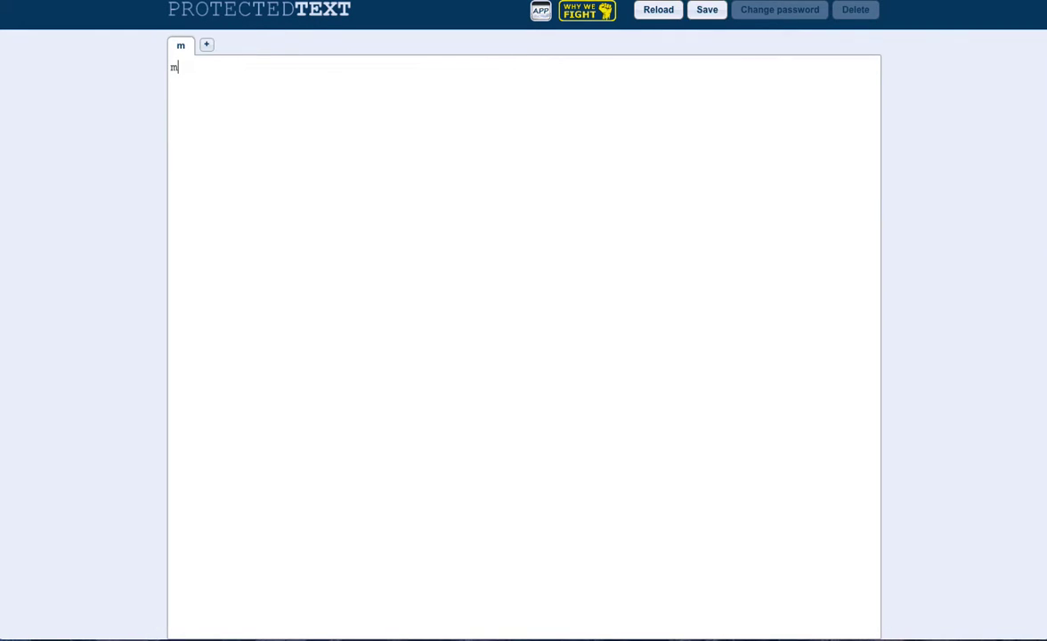
type("ynotes")
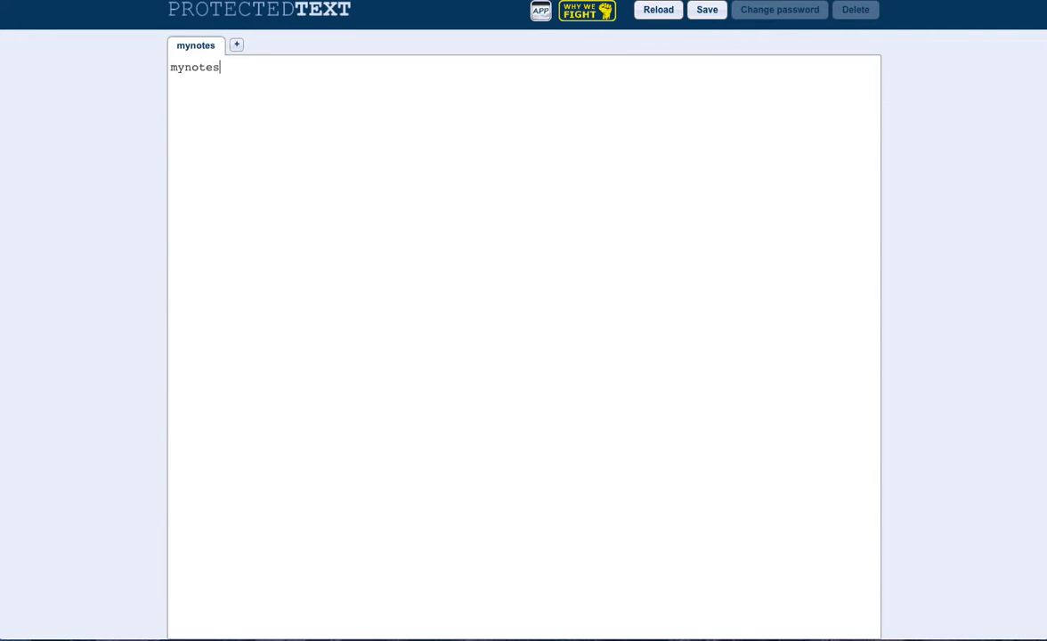
type("!!")
type("https://www.protectedtext.com/mynotes!!")
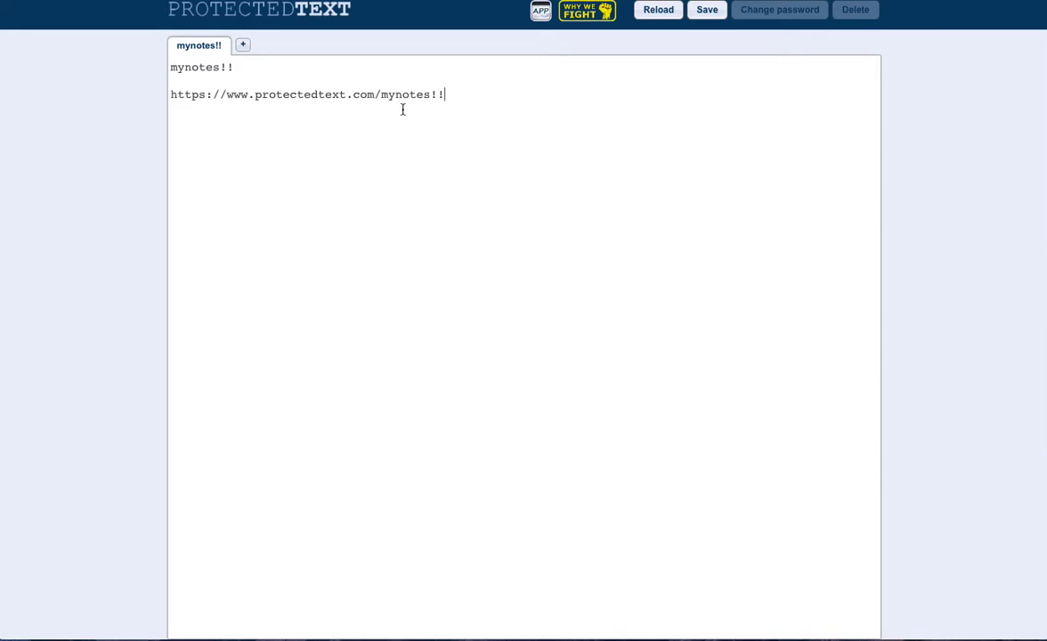
left_click_drag(381, 95, 453, 95)
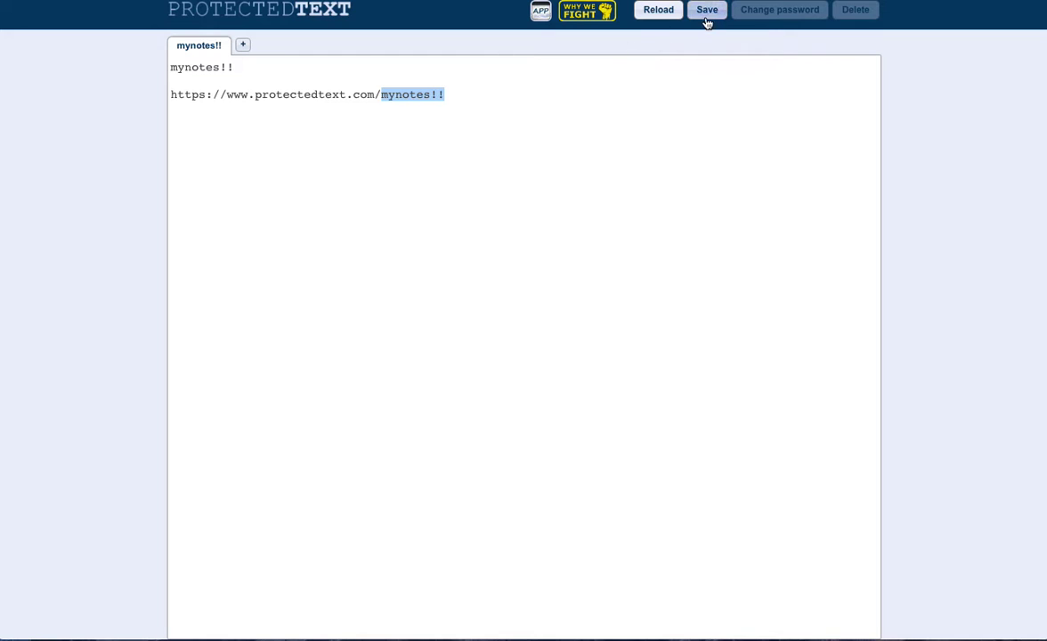
left_click(527, 113)
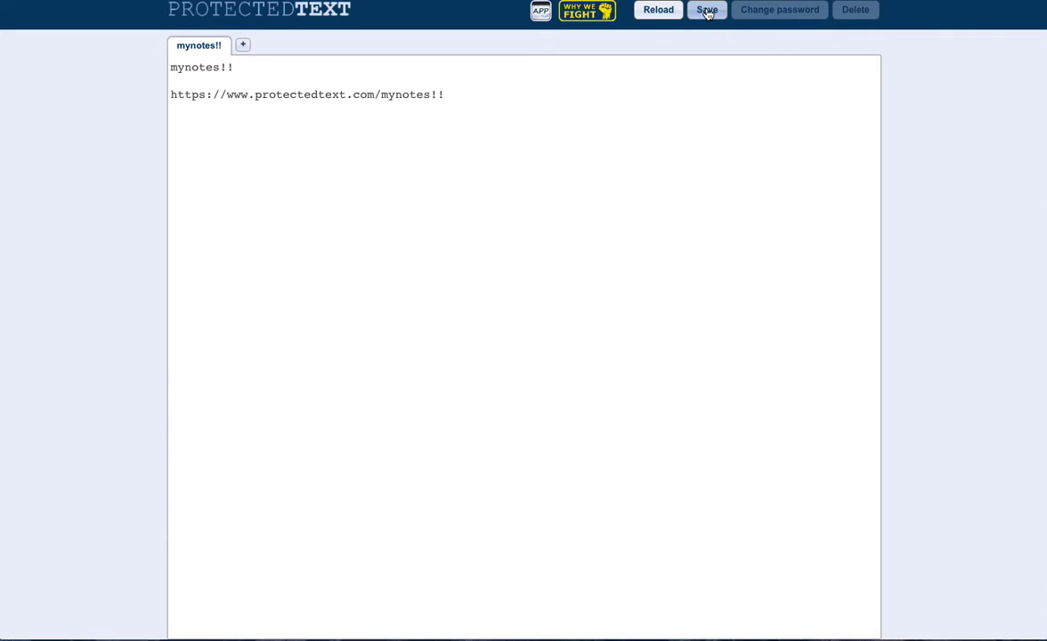
Save the note under a new password, entered and repeated in Create password.
left_click(707, 11)
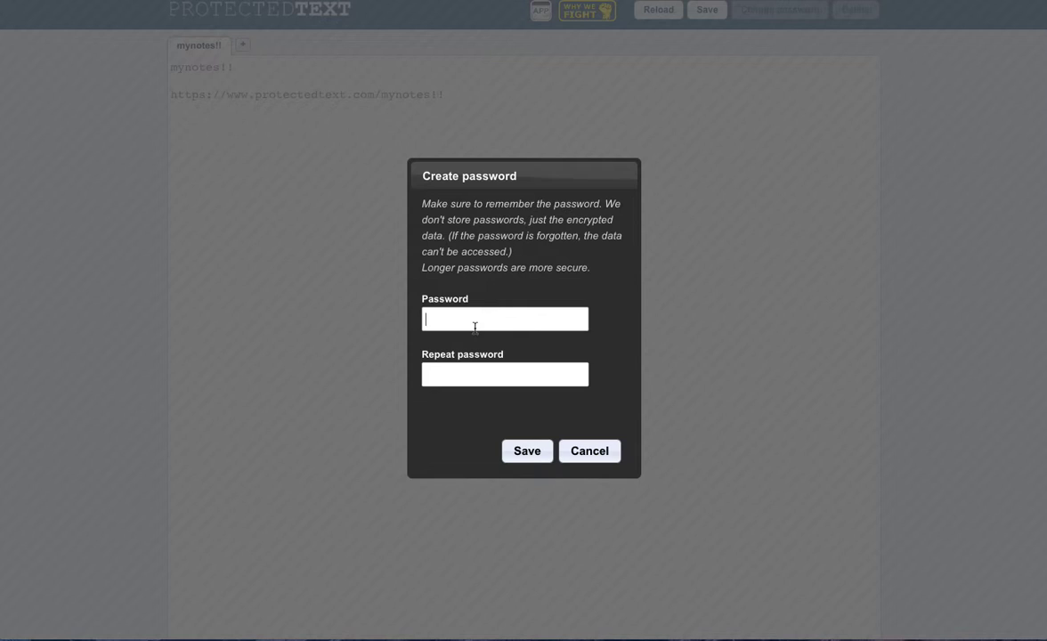
type("•••••••••")
left_click(490, 379)
type("•••••")
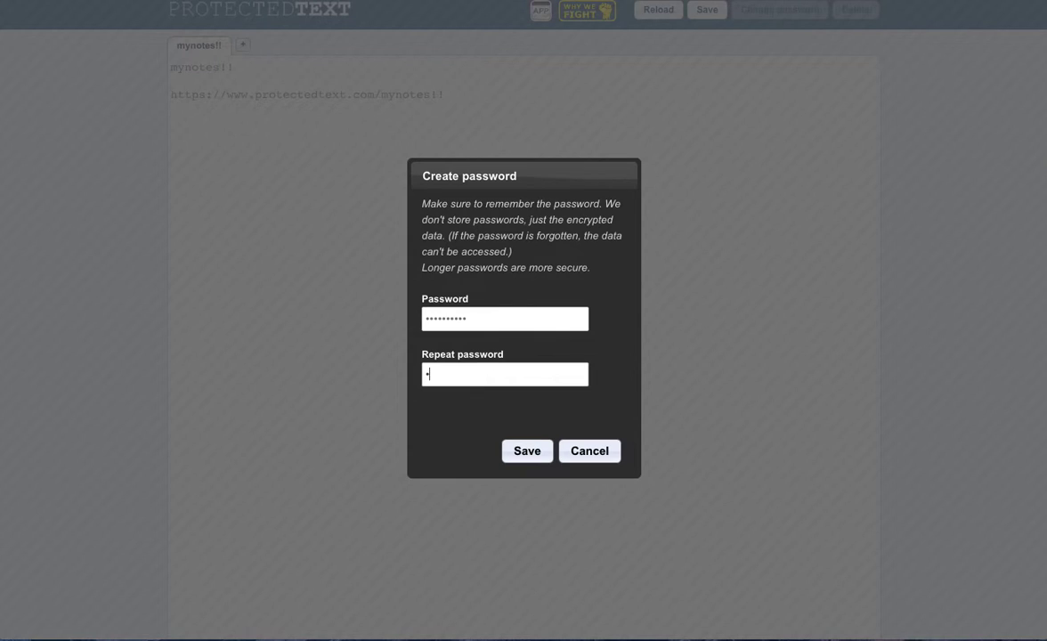
type("••••")
left_click(532, 456)
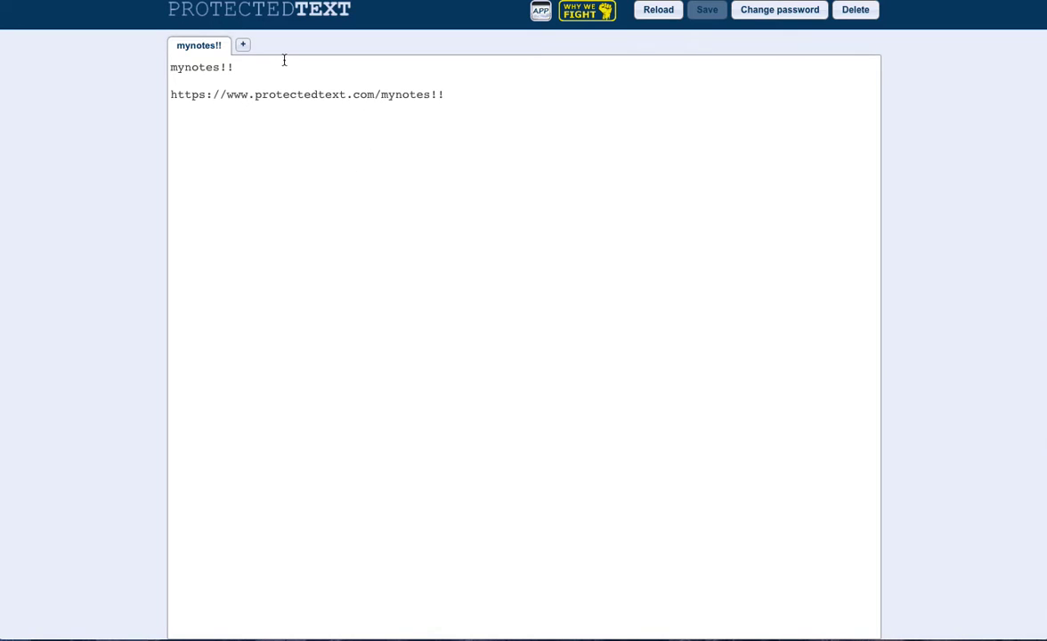
left_click(261, 14)
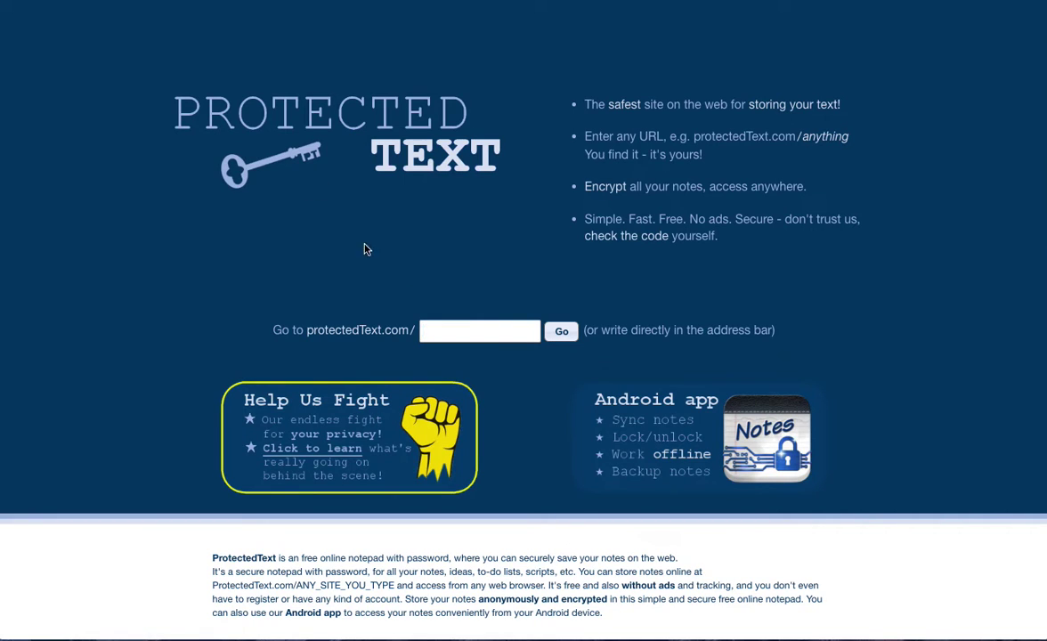
type("mynotes!!")
left_click(555, 330)
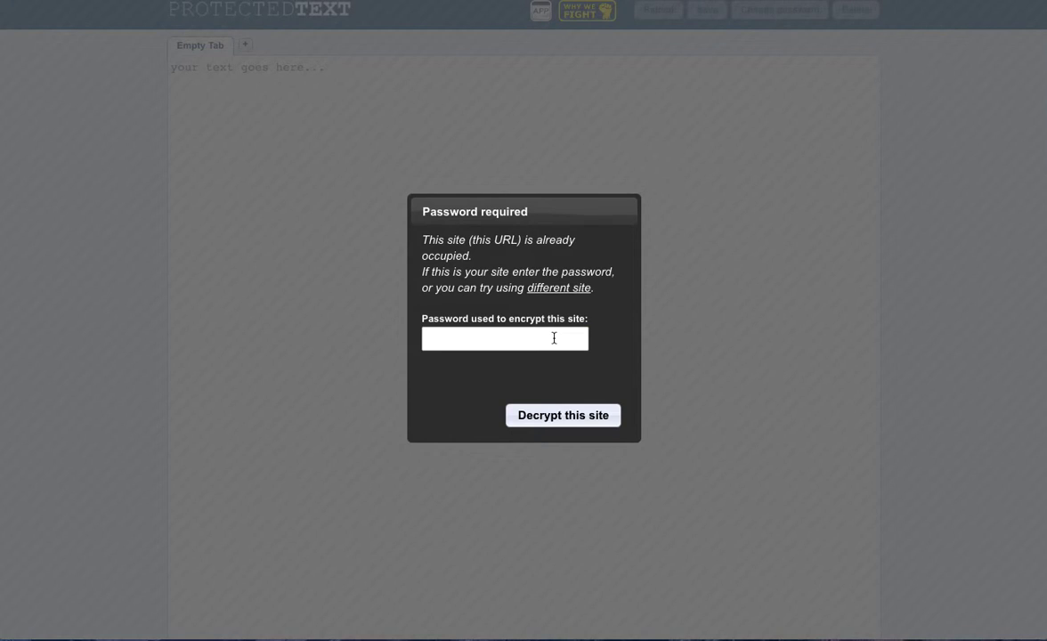
left_click(512, 339)
type("*********")
key("Return")
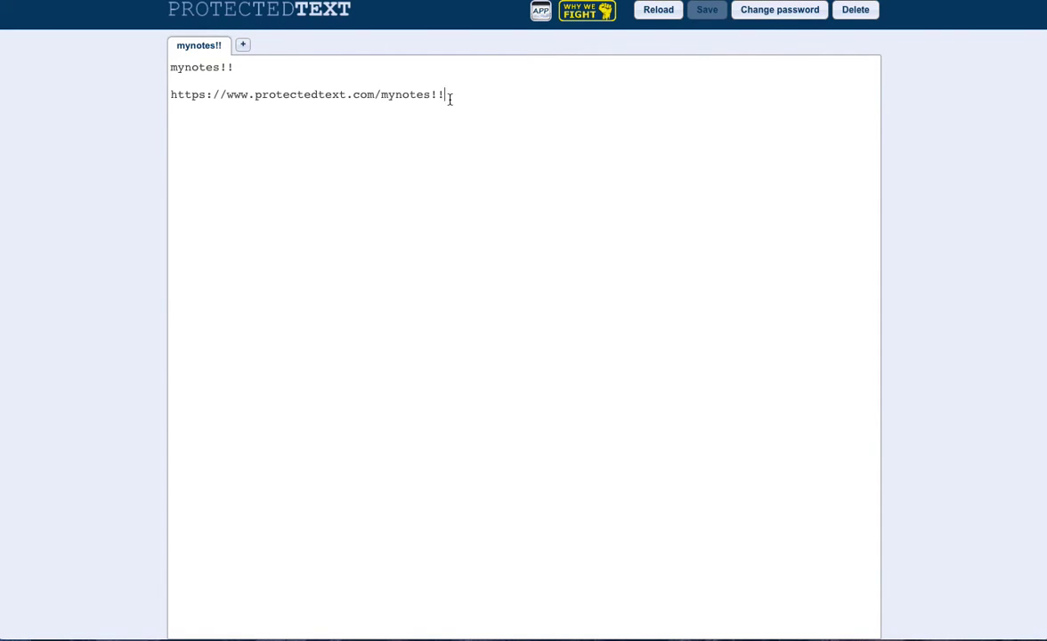
left_click(242, 45)
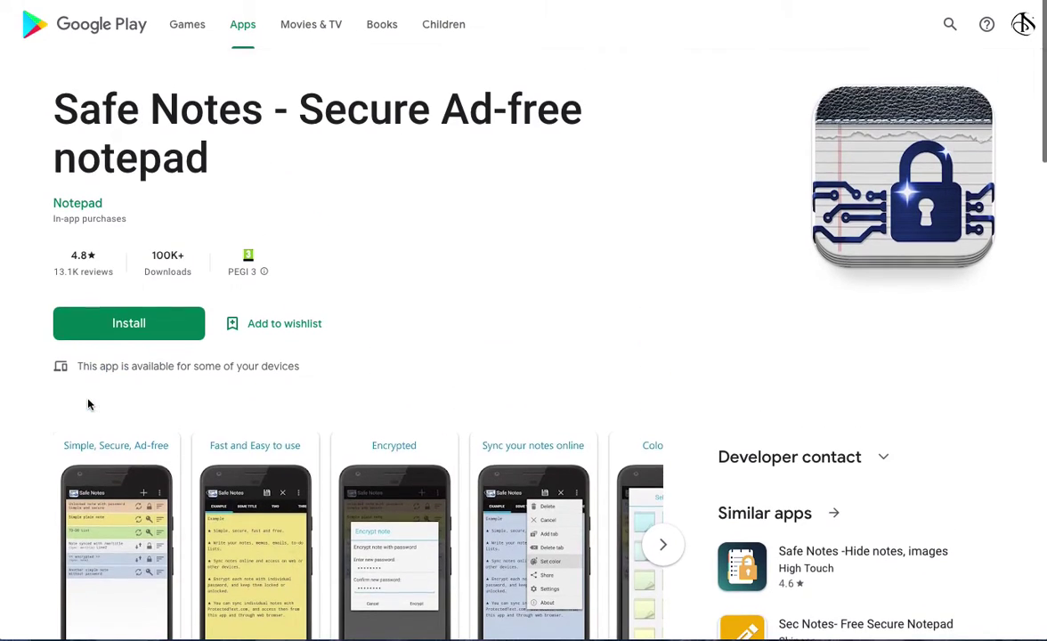
Select the app title 'Safe Notes - Secure Ad-free notepad' on its Google Play page.
left_click_drag(212, 159, 63, 124)
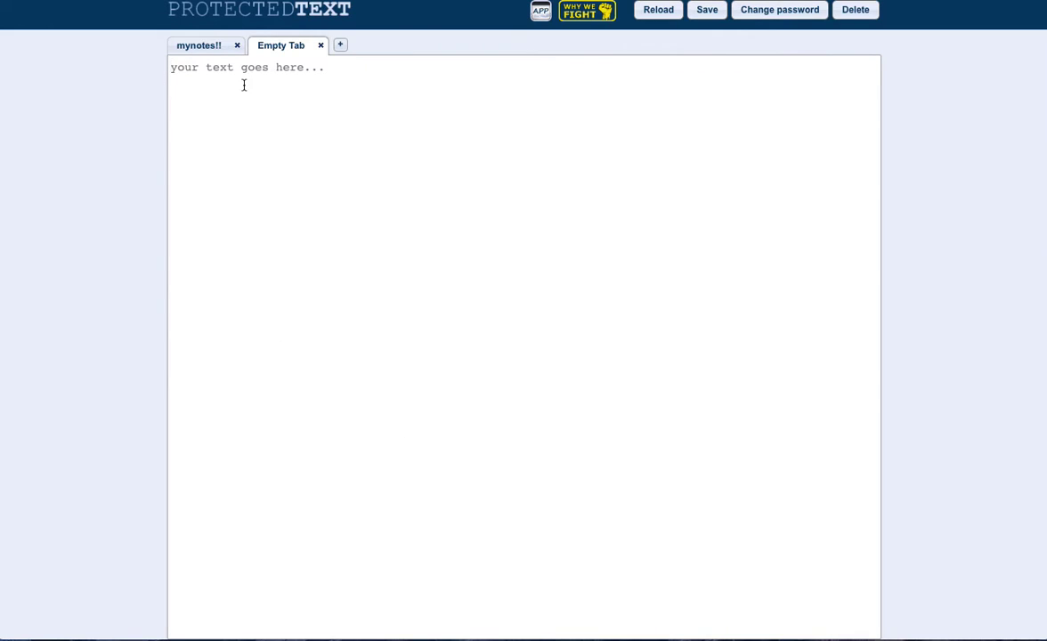
Paste the Safe Notes title and its Google Play link into the second tab and save.
type("Safe Notes - Secure Ad-free notepad")
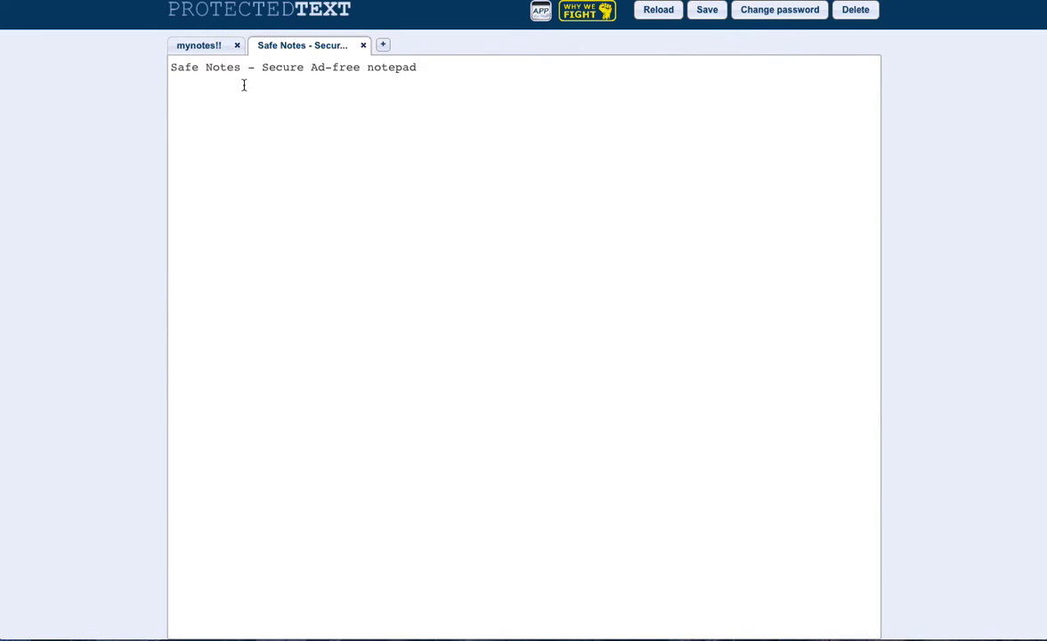
key("Return")
key("Return")
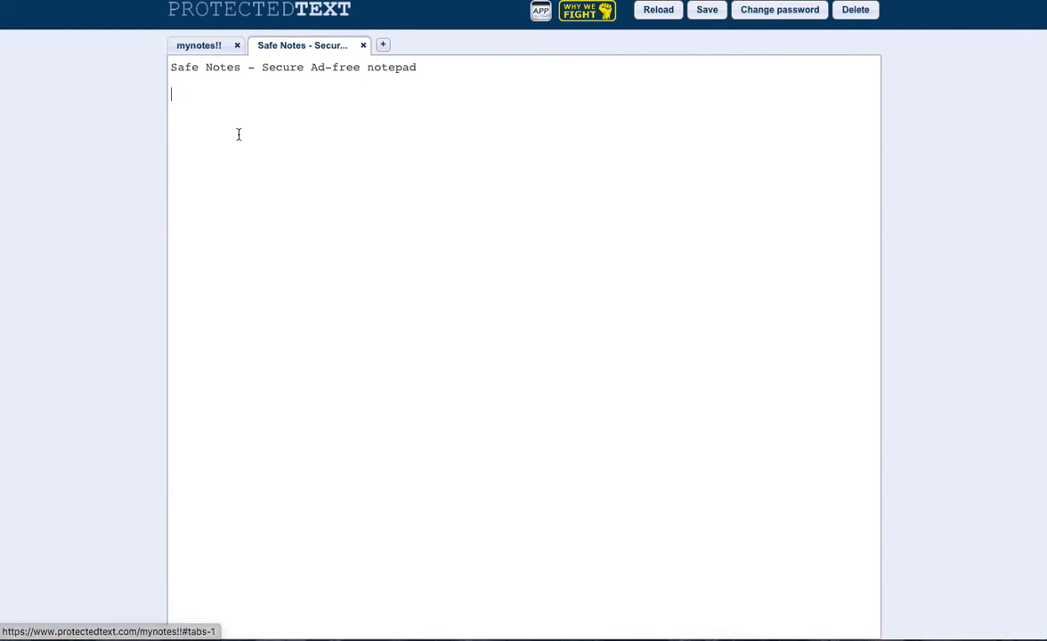
type("https://play.google.com/store/apps/details?id=com.protectedtext.android")
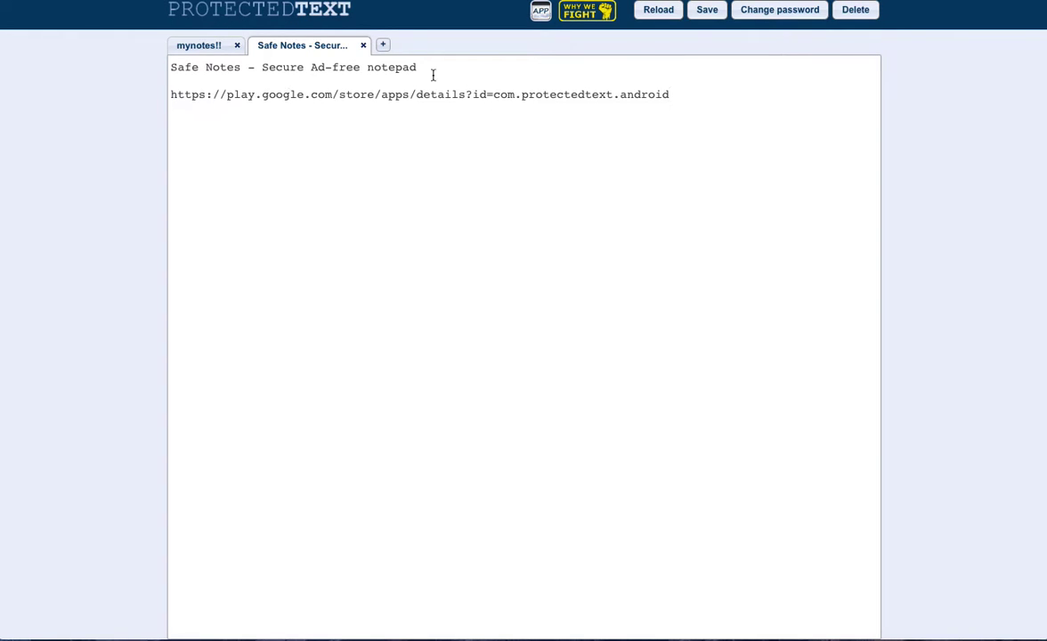
left_click(717, 14)
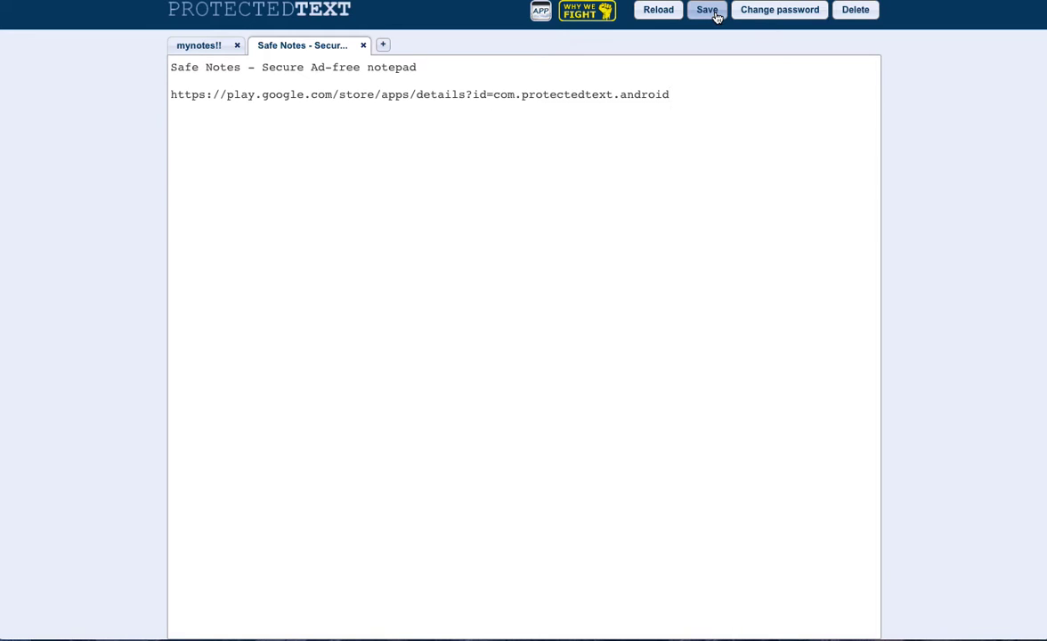
left_click(708, 10)
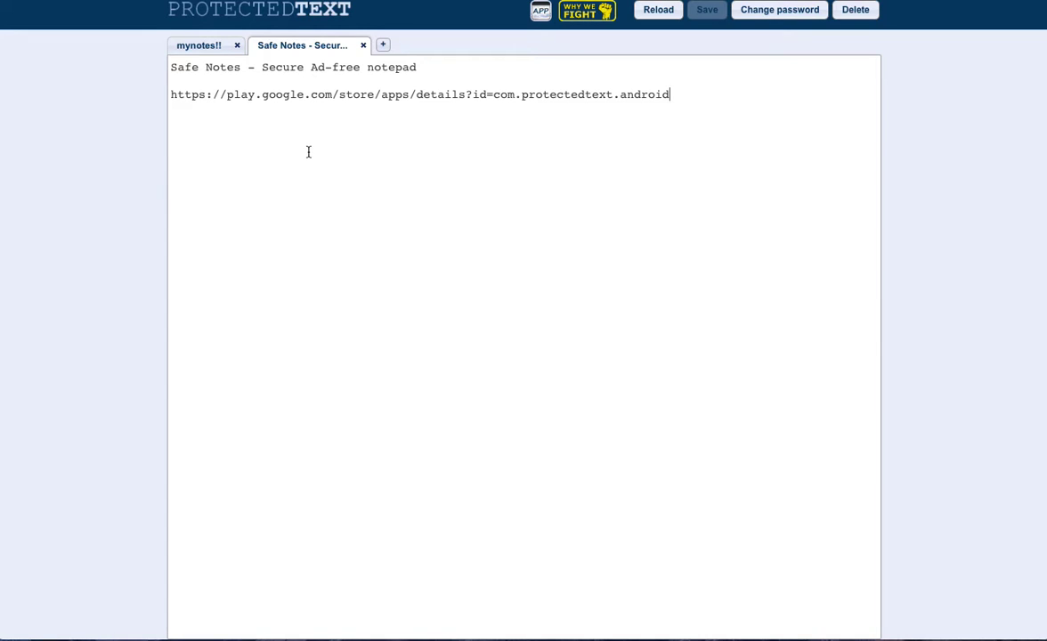
left_click(540, 12)
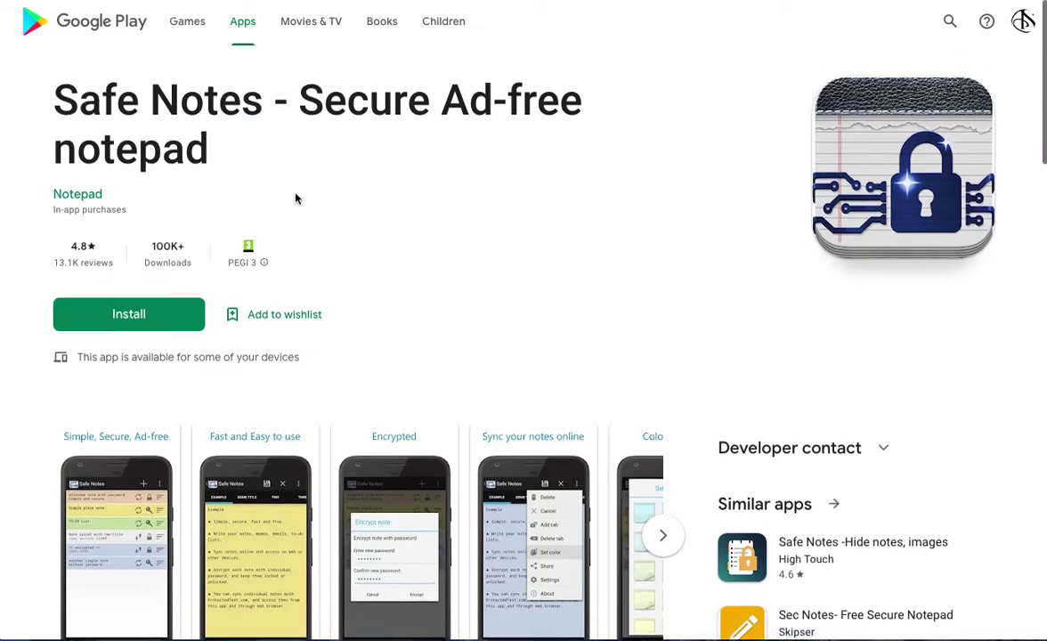
Scroll through the Safe Notes - Secure Ad-free notepad Google Play listing.
scroll(296, 199, "down", 3)
scroll(296, 198, "down", 2)
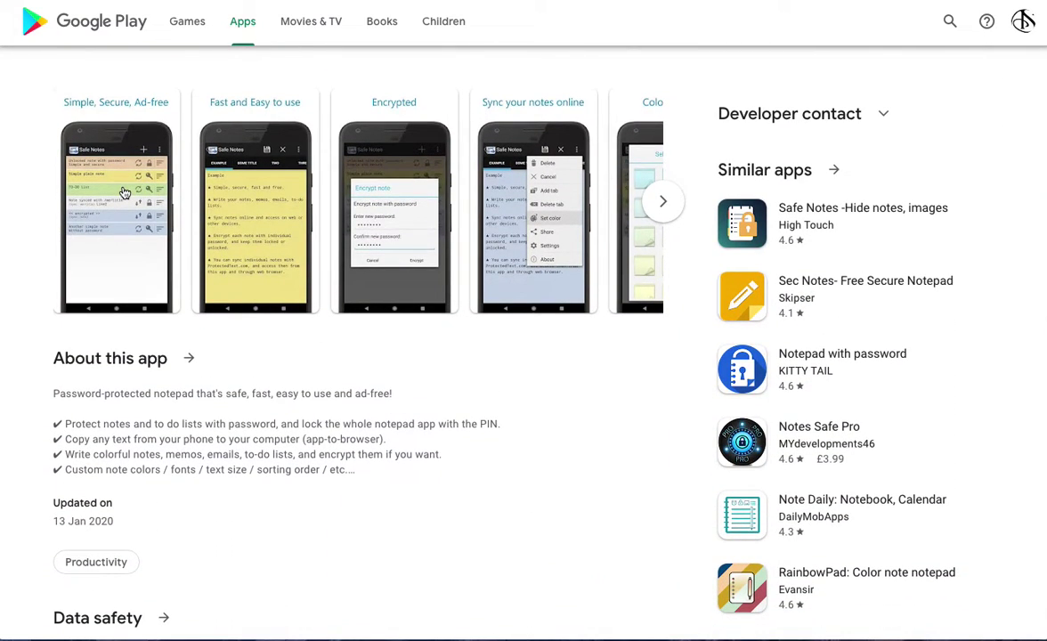
scroll(124, 193, "up", 5)
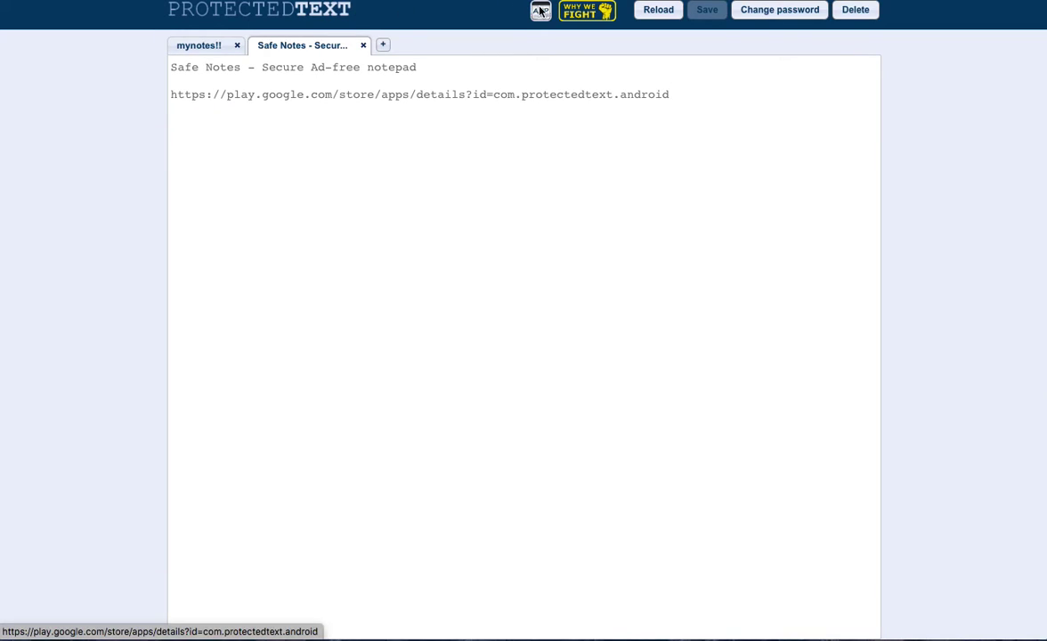
left_click(541, 11)
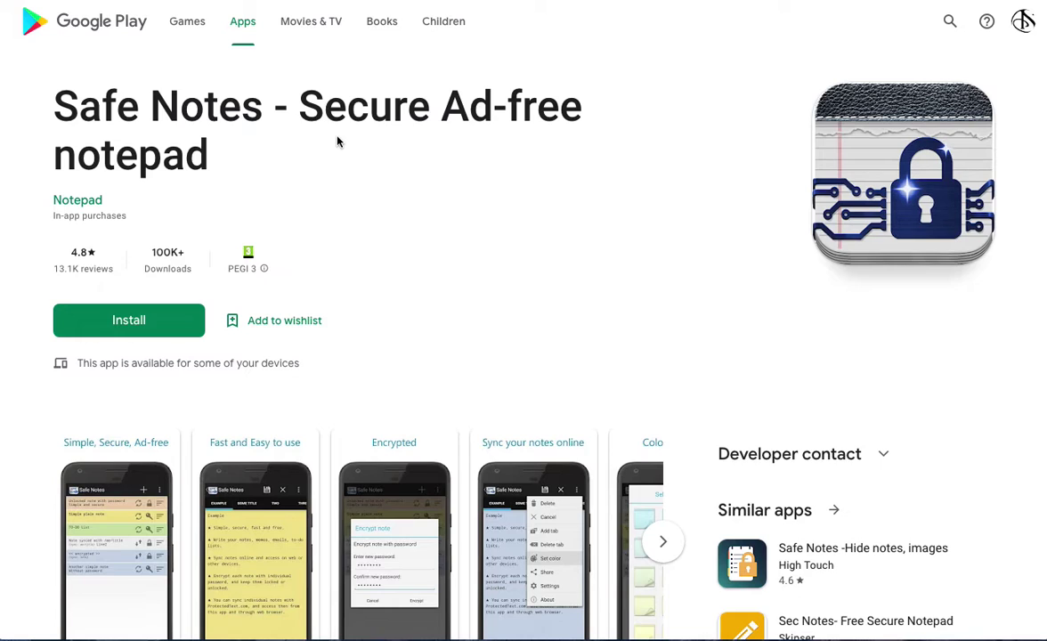
scroll(337, 140, "down", 2)
scroll(337, 141, "up", 1)
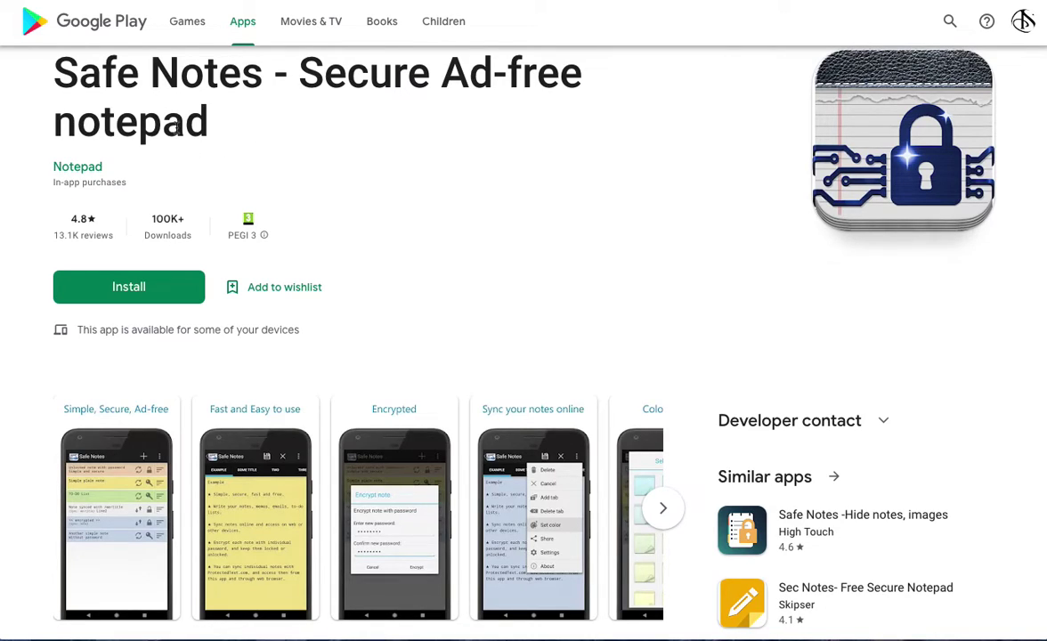
scroll(160, 310, "down", 1)
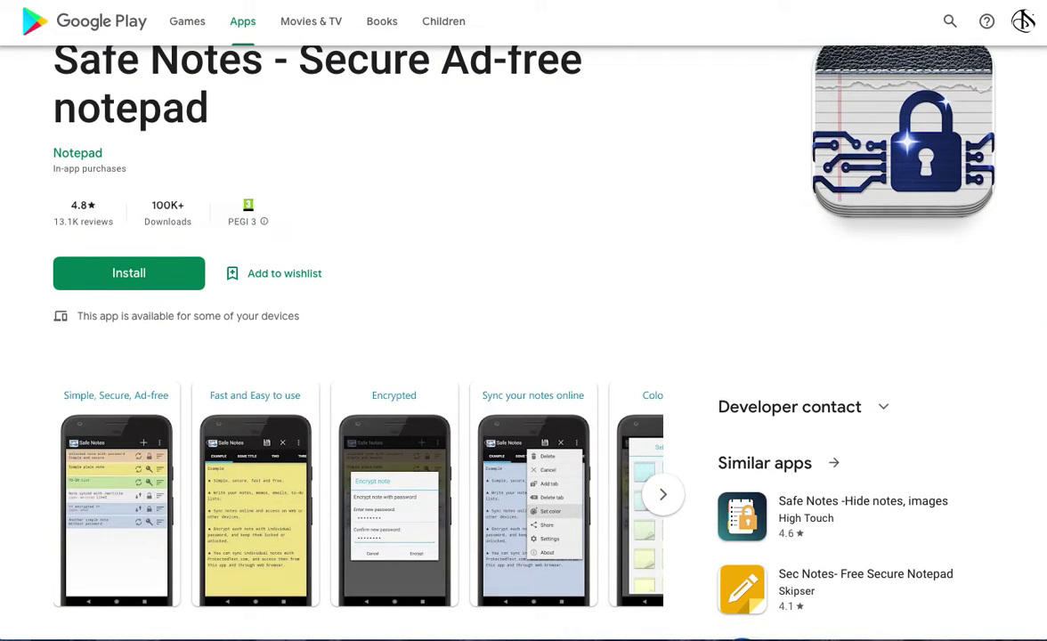
key("ctrl+t")
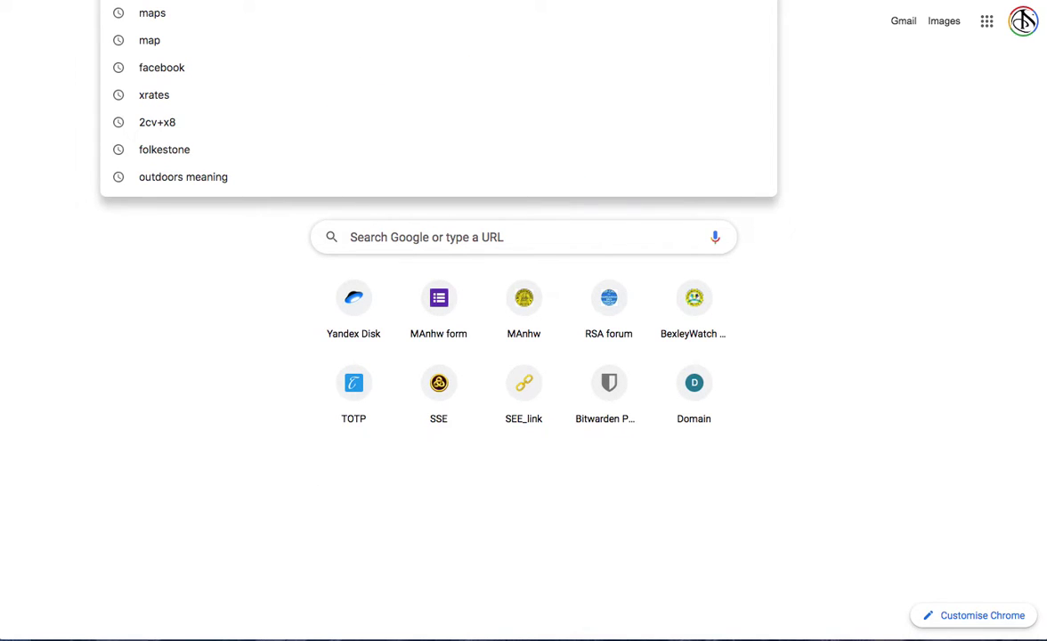
Load protectedtext.com from the 'PT - protectedtext.com' omnibox suggestion.
type("proyecto")
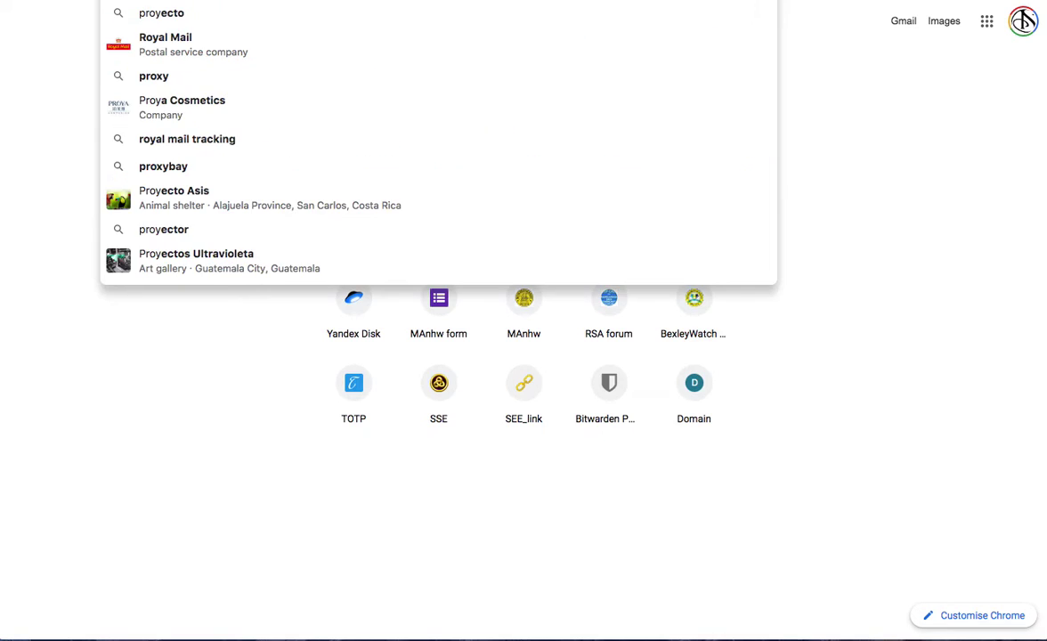
key("BackSpace")
key("BackSpace")
key("BackSpace")
key("BackSpace")
key("BackSpace")
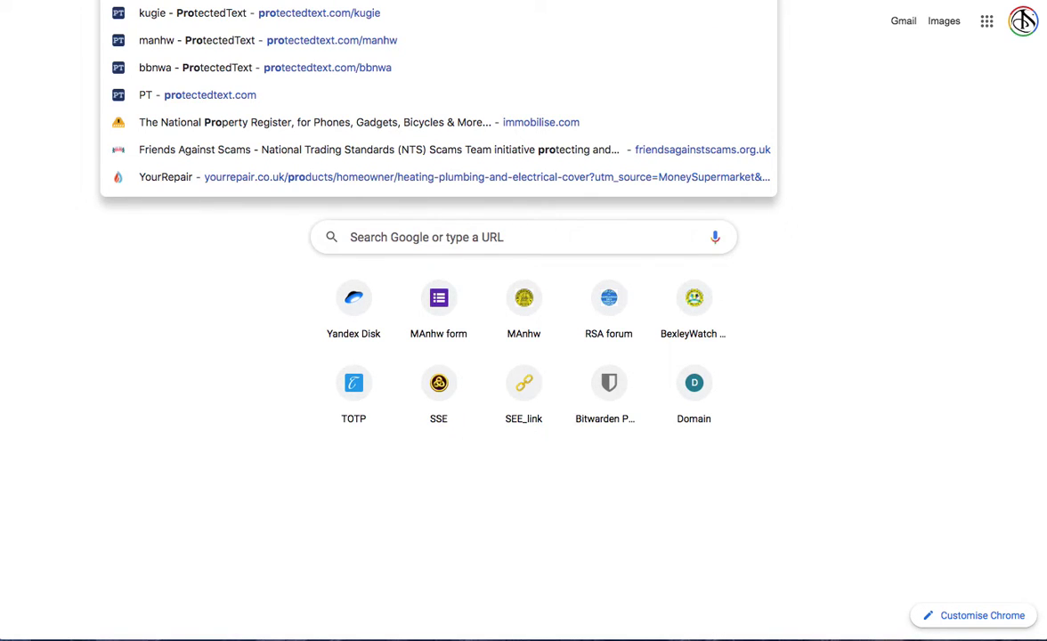
left_click(236, 100)
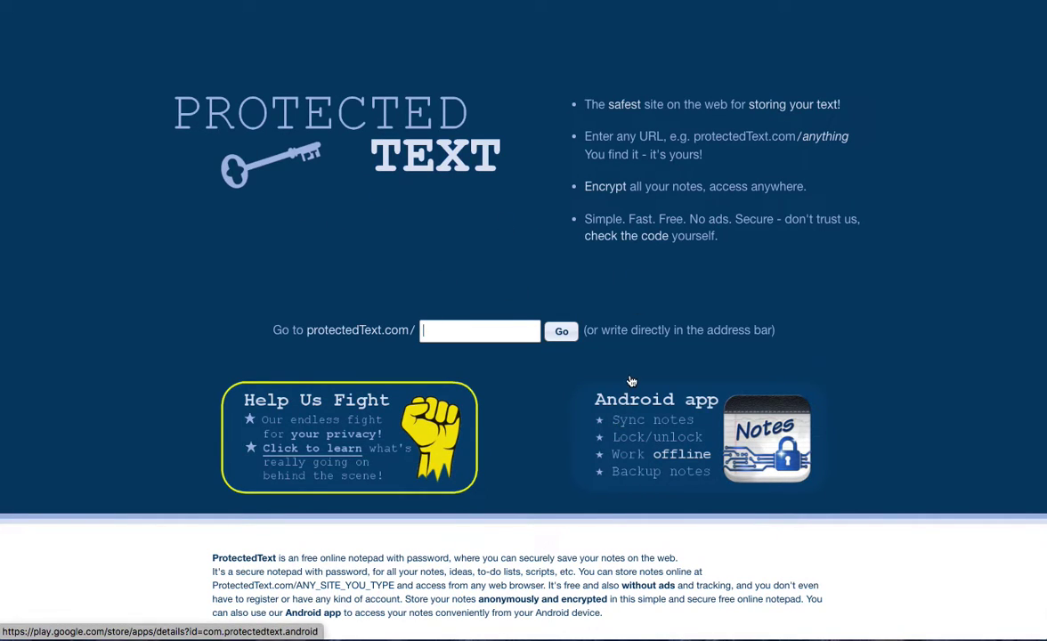
scroll(602, 299, "down", 3)
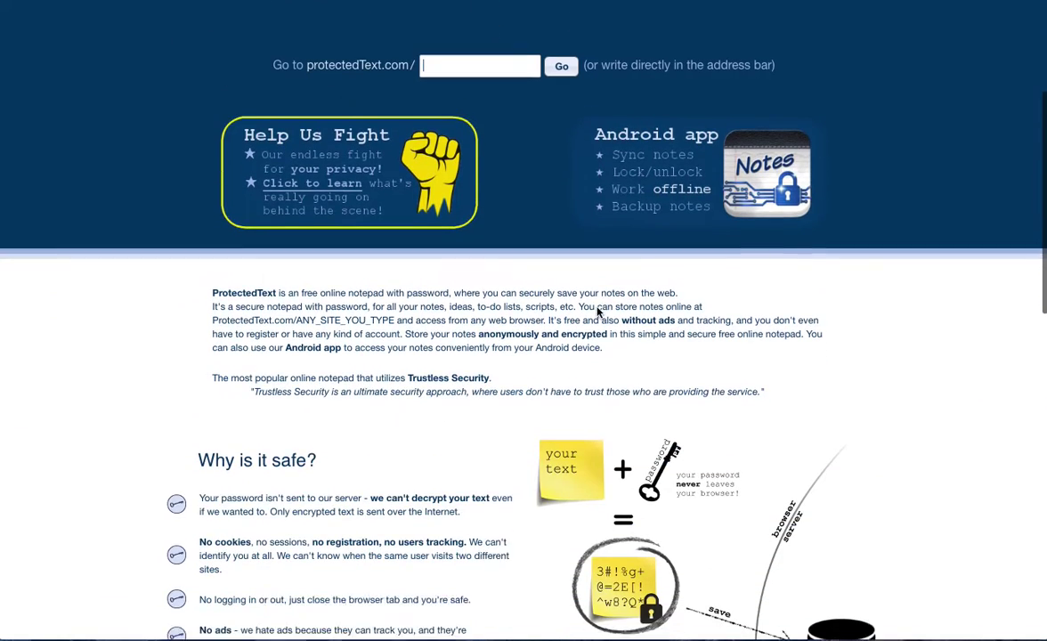
left_click_drag(263, 280, 683, 280)
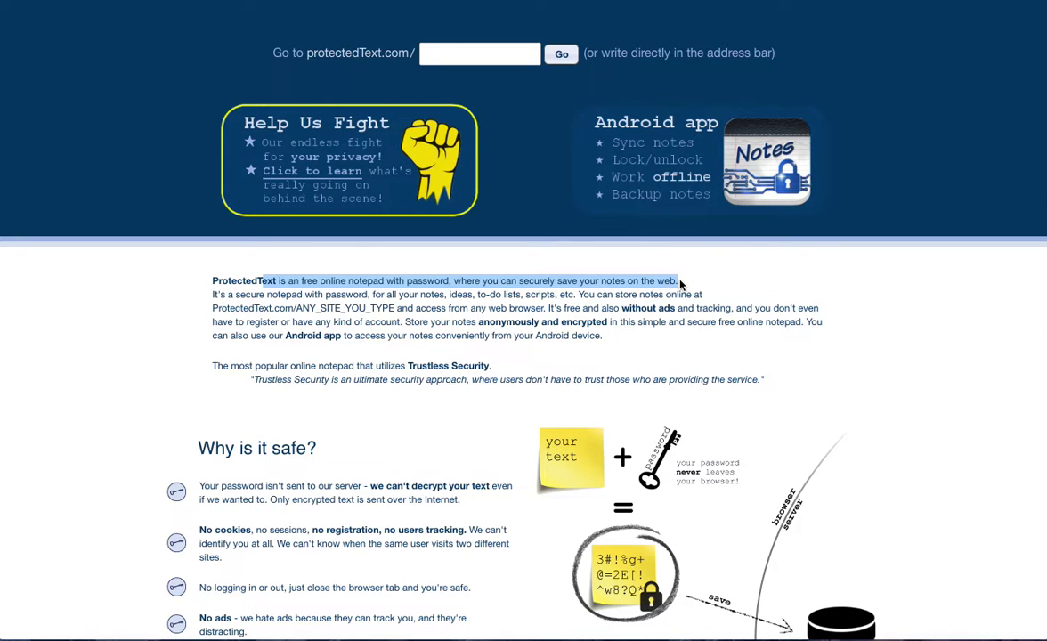
left_click_drag(219, 294, 703, 295)
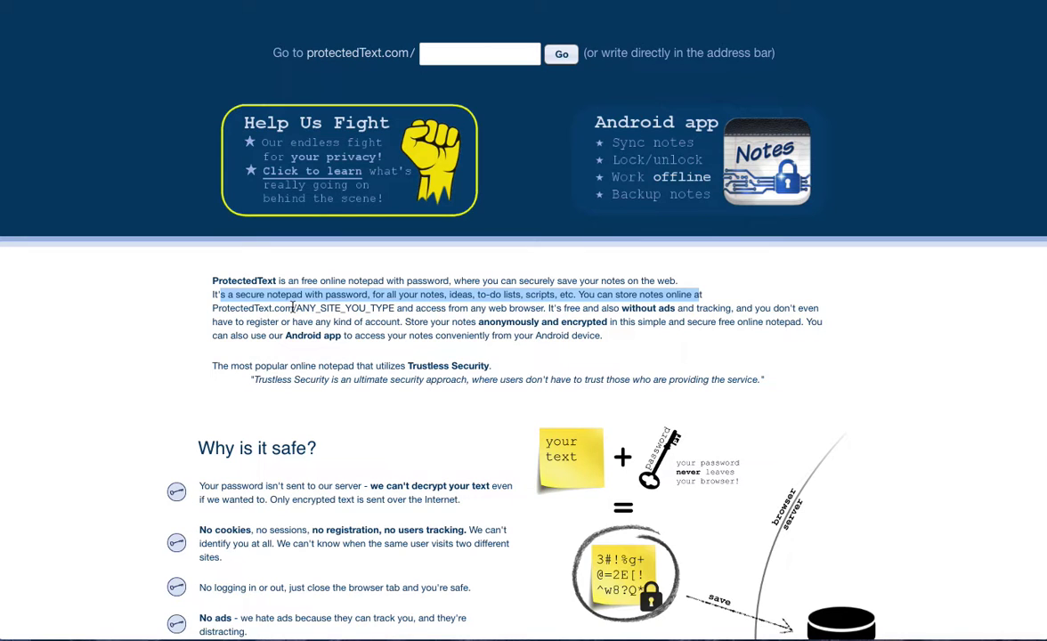
left_click(320, 292)
scroll(319, 292, "up", 3)
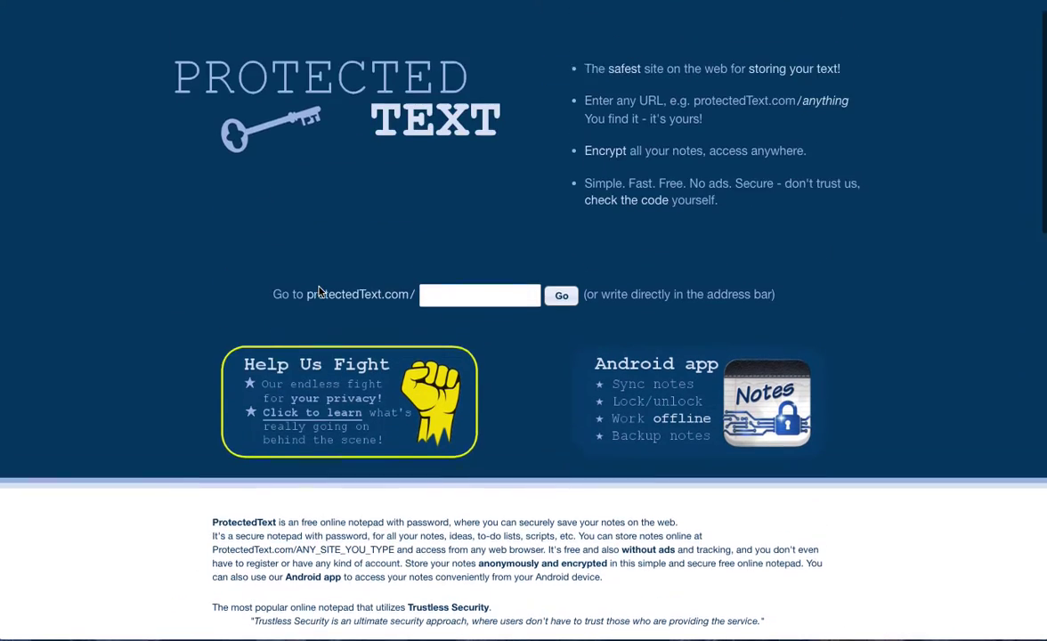
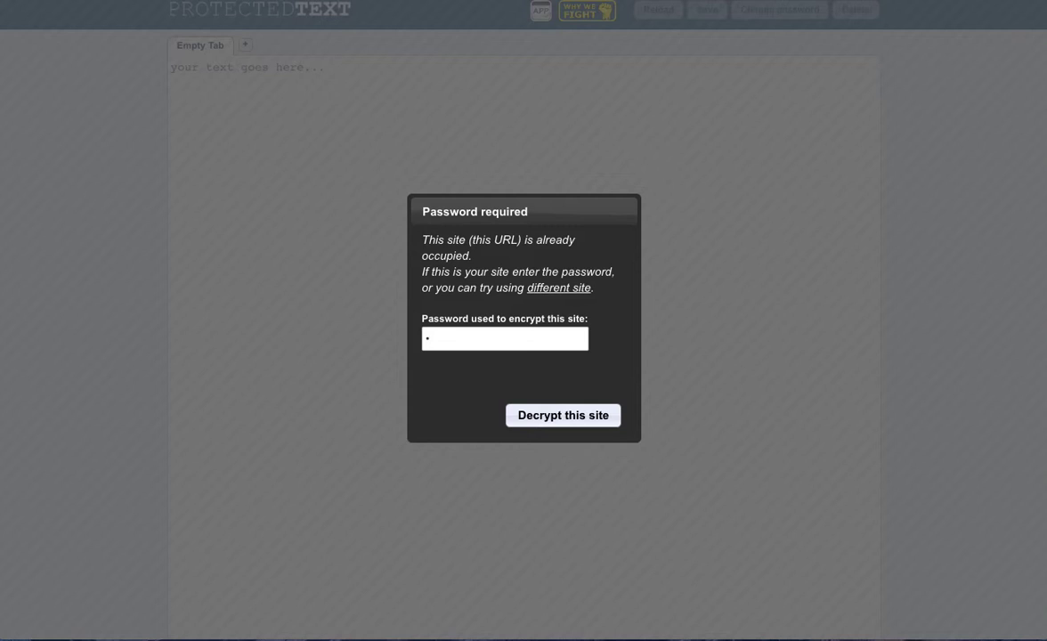
Enter the site password, retrying after the wrong-password message, to decrypt the notepad.
type("••••••••")
key("Return")
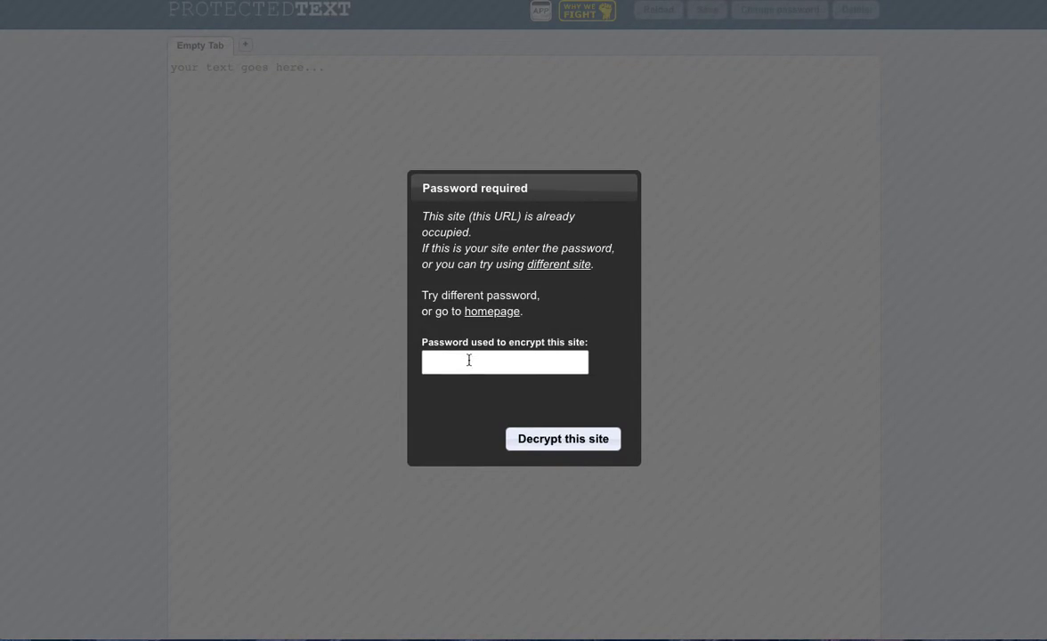
type("••••••••••••")
key("Return")
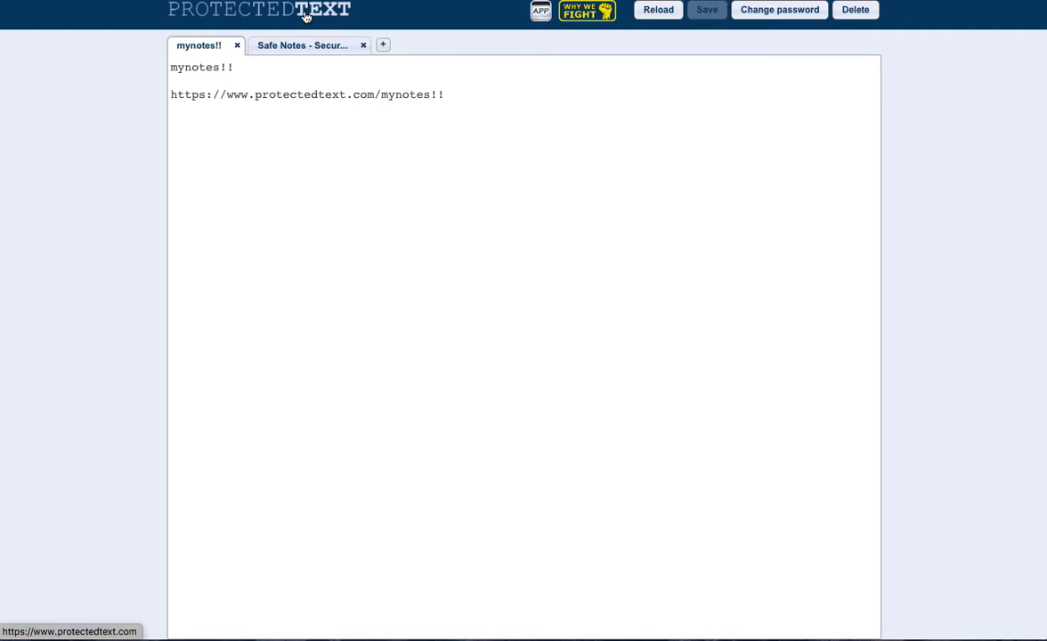
Add an empty tab to the notepad, then delete it again and confirm.
left_click(383, 45)
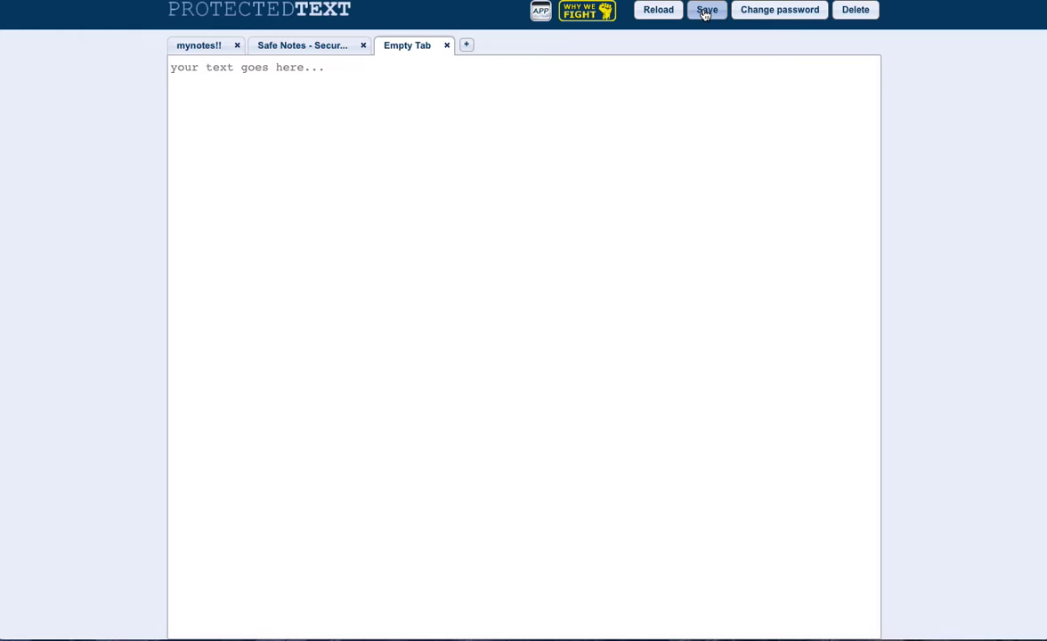
left_click(446, 46)
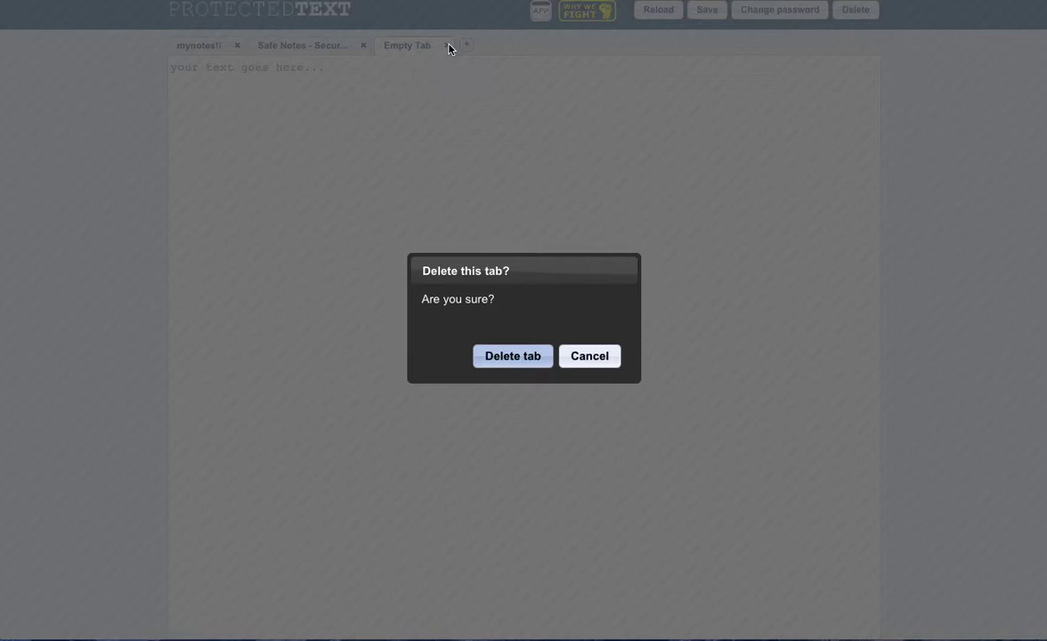
left_click(504, 361)
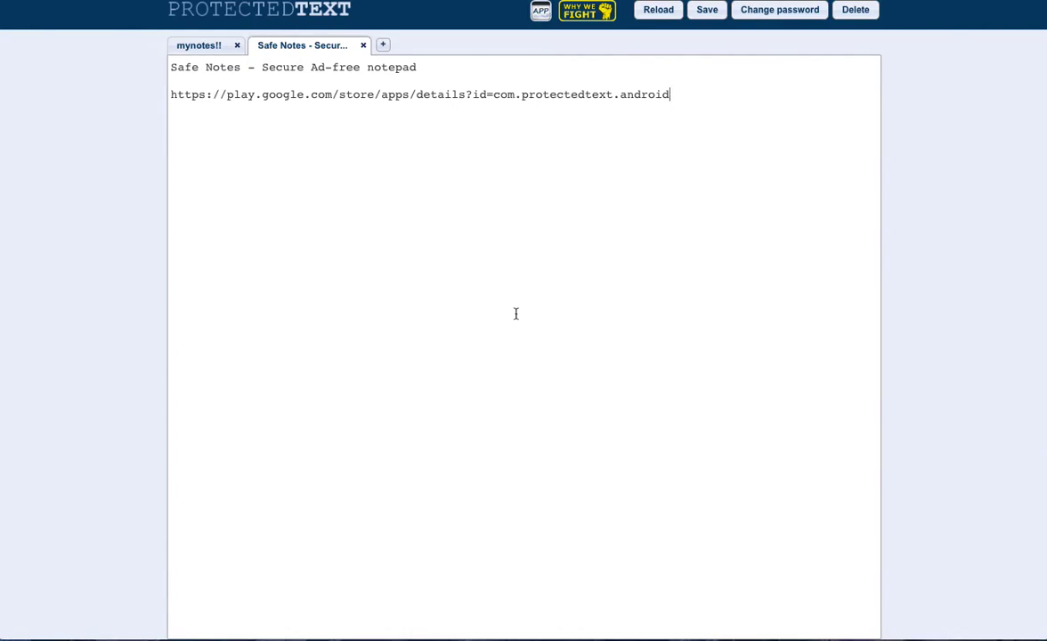
Save the notepad, then cancel the Change password dialog so the password stays unchanged.
left_click(708, 11)
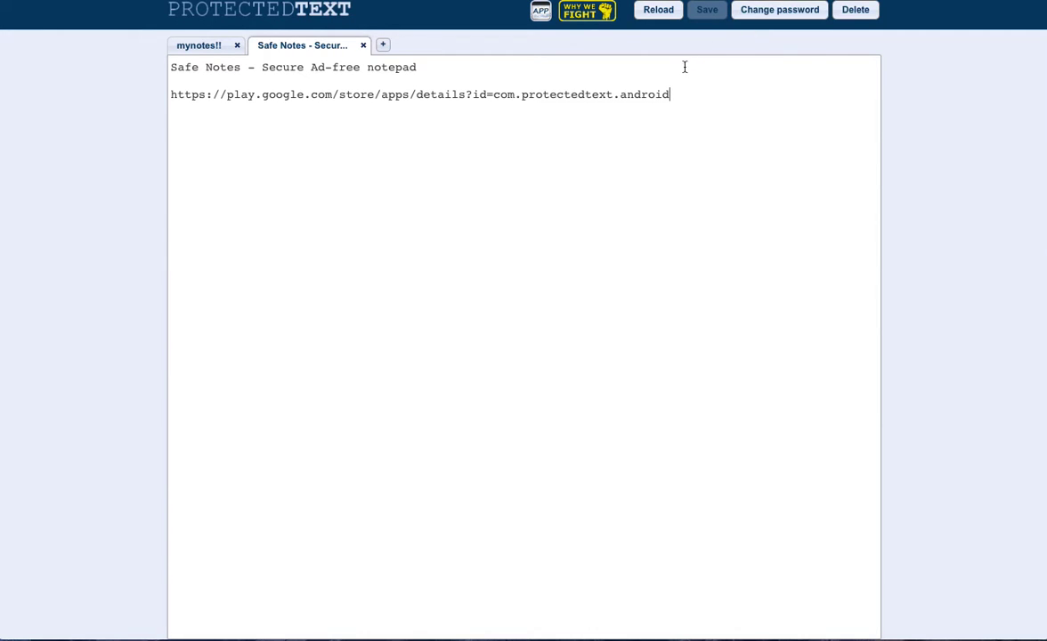
left_click(768, 17)
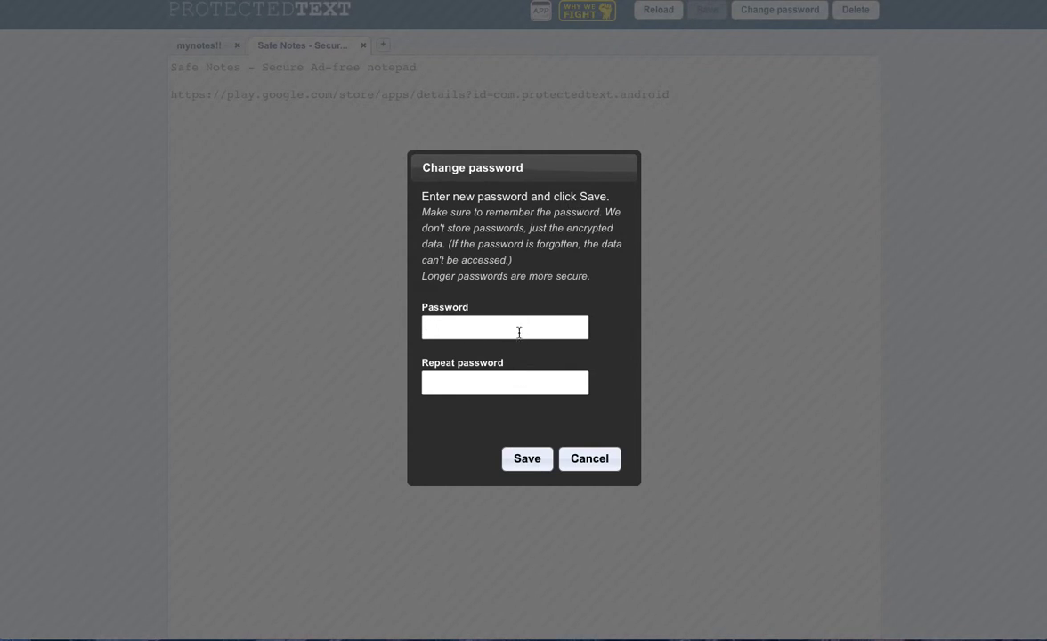
left_click(583, 465)
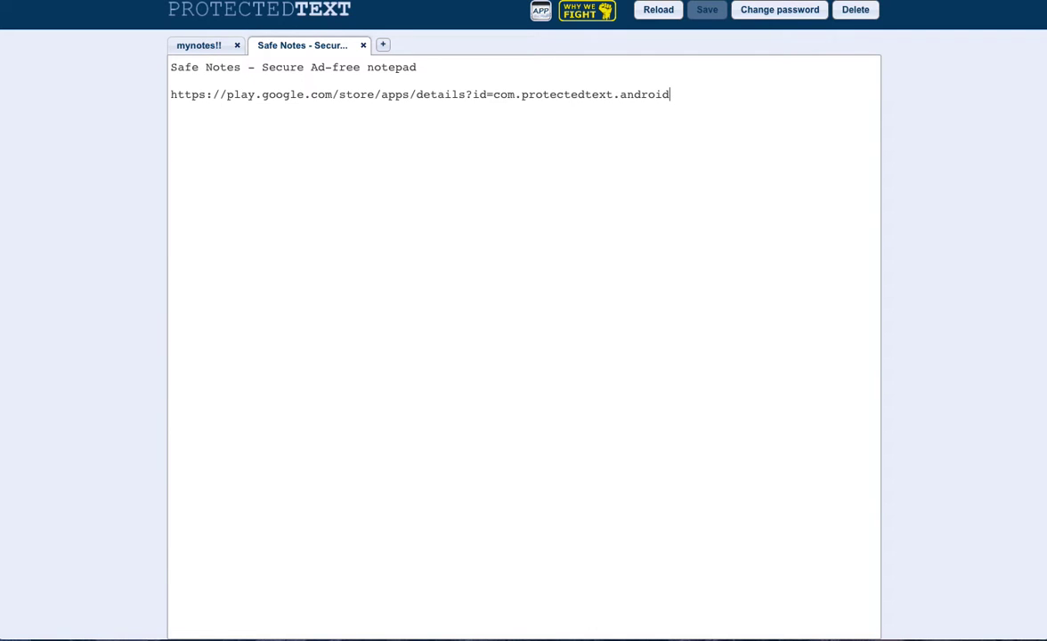
mouse_move(647, 633)
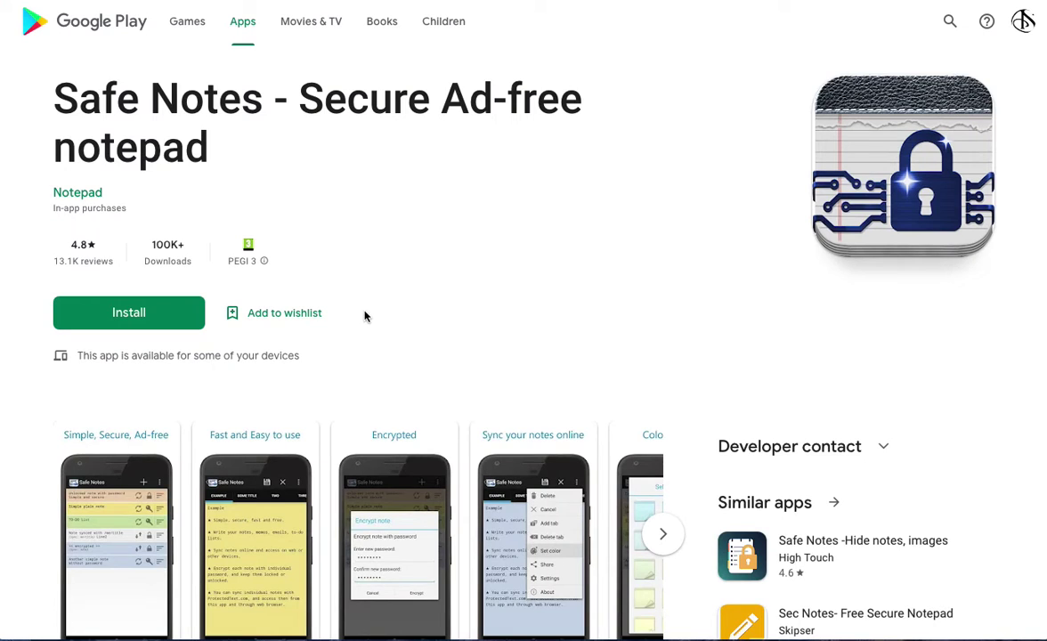
Scroll to the Safe Notes screenshots, view the first one full size, then close it.
scroll(362, 314, "down", 3)
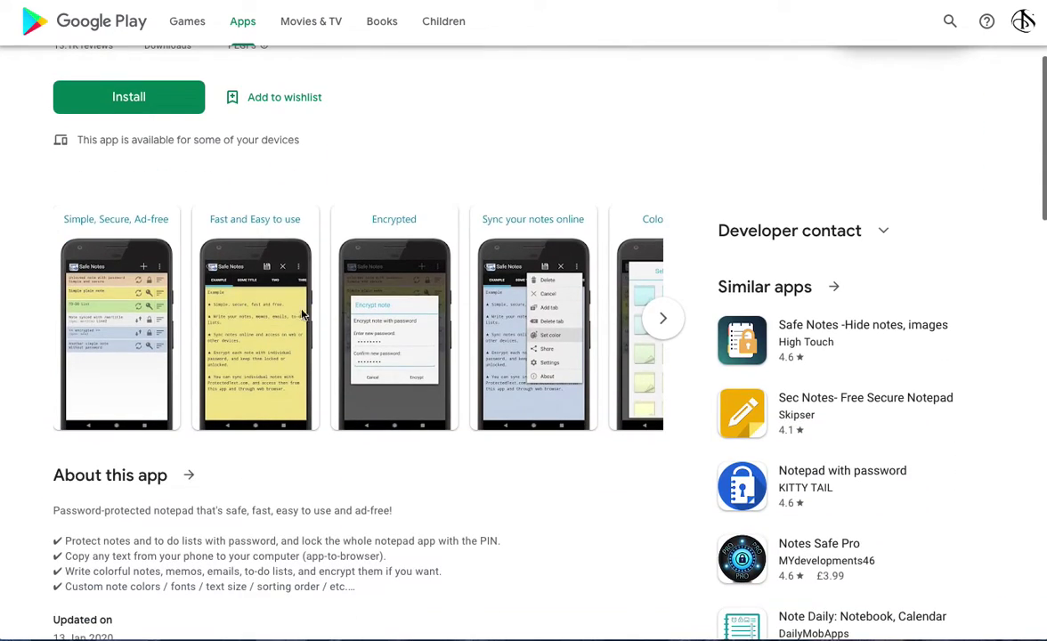
left_click(106, 309)
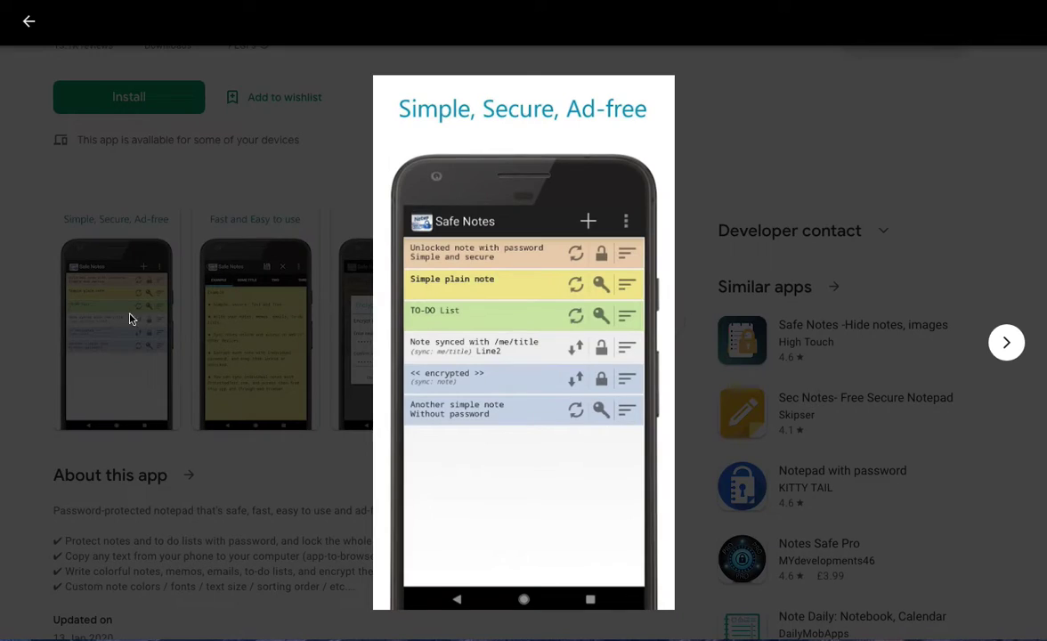
left_click(450, 354)
left_click(29, 21)
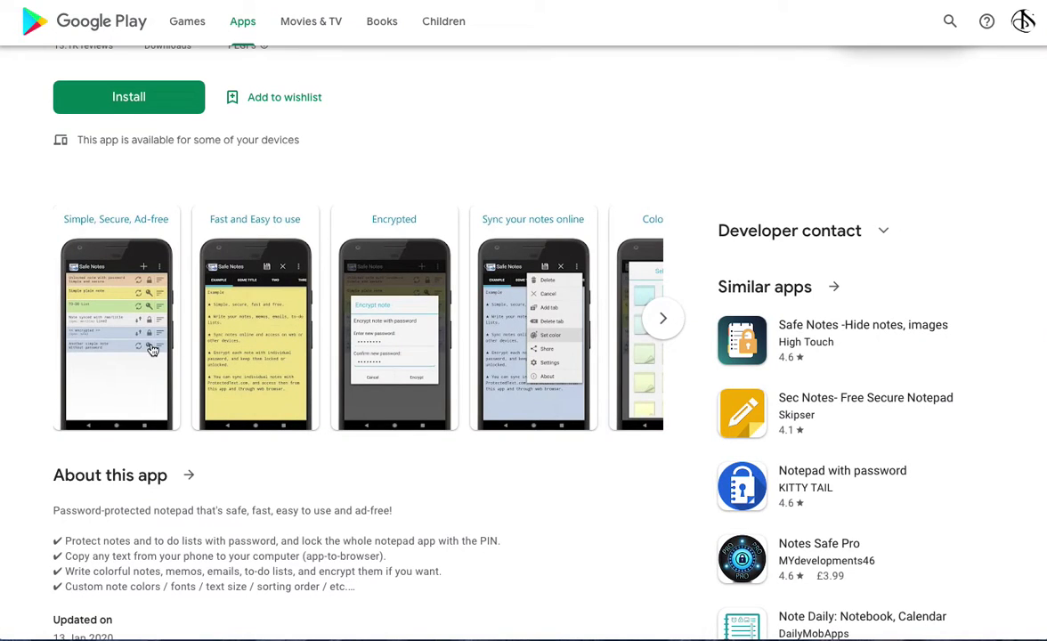
Enlarge the 'Simple, Secure, Ad-free' Safe Notes screenshot again.
left_click(152, 349)
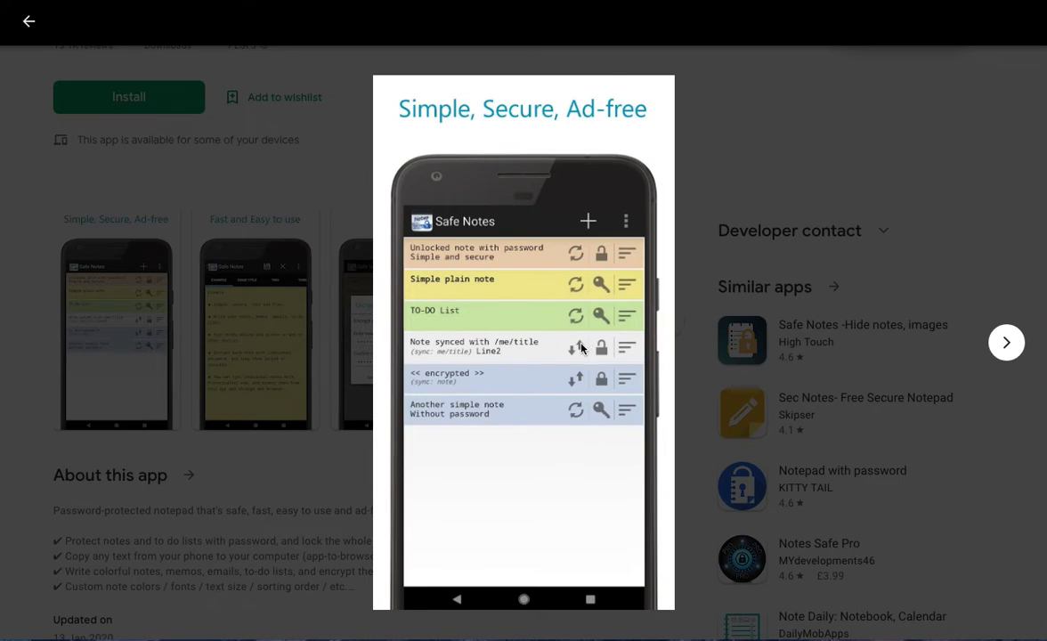
Switch back to the ProtectedText notepad, which is locked and asking for its password.
key("alt+Tab")
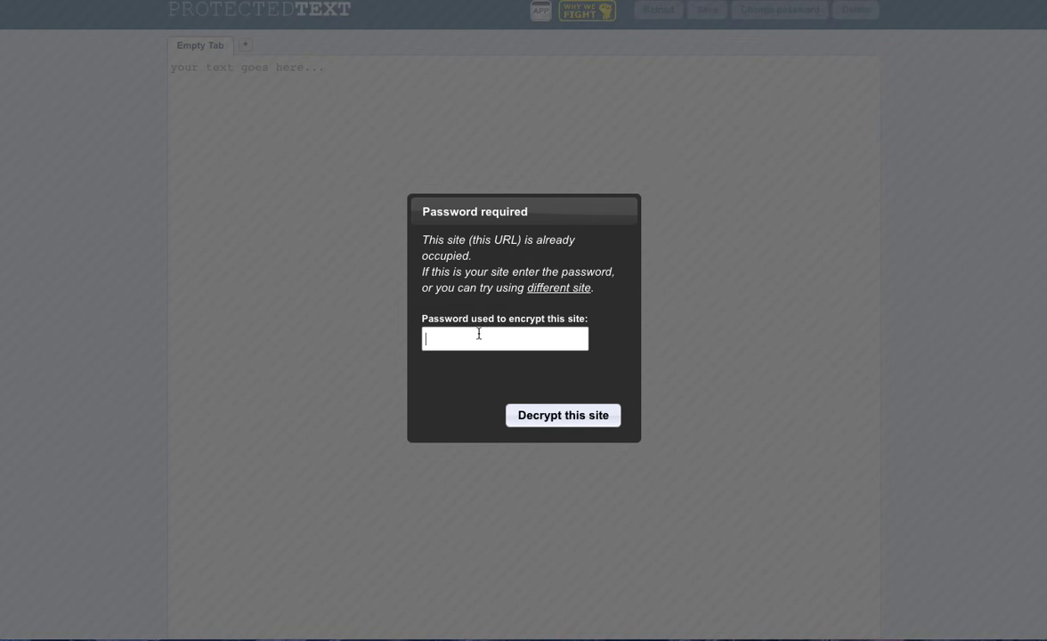
Unlock the notepad, replace 'Trst' with 'test' in the New tab note, and save.
type("aaaaaaaaa")
key("Return")
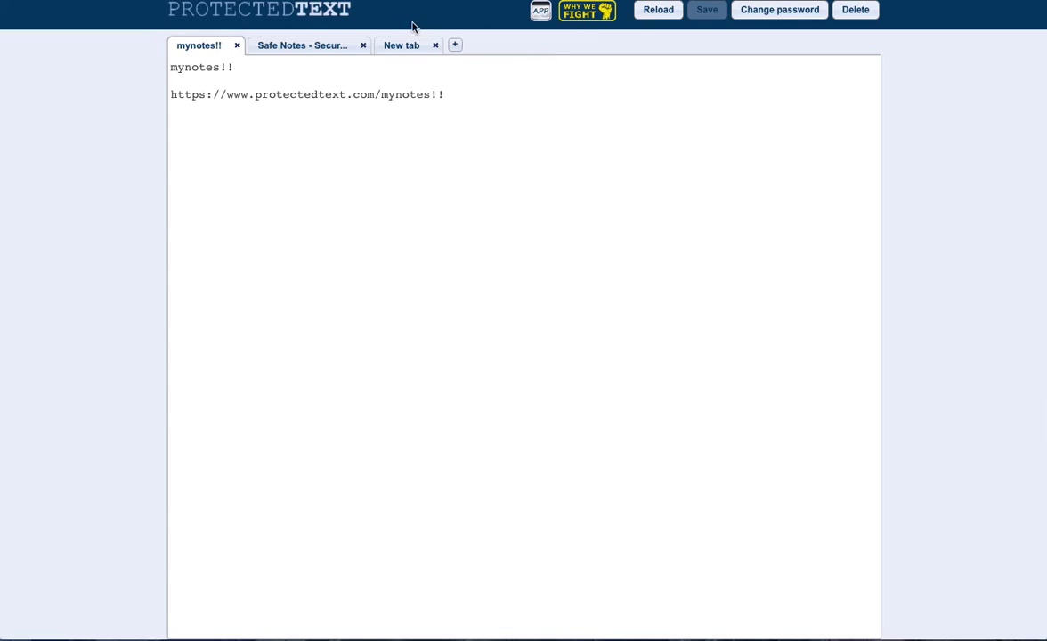
left_click(412, 44)
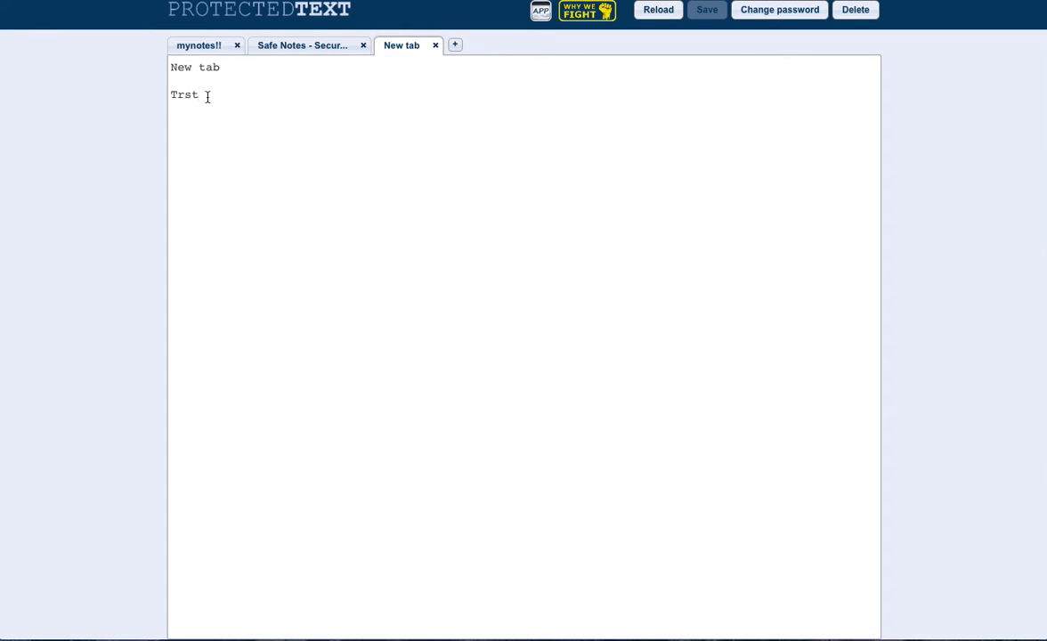
left_click_drag(199, 96, 138, 100)
type("test")
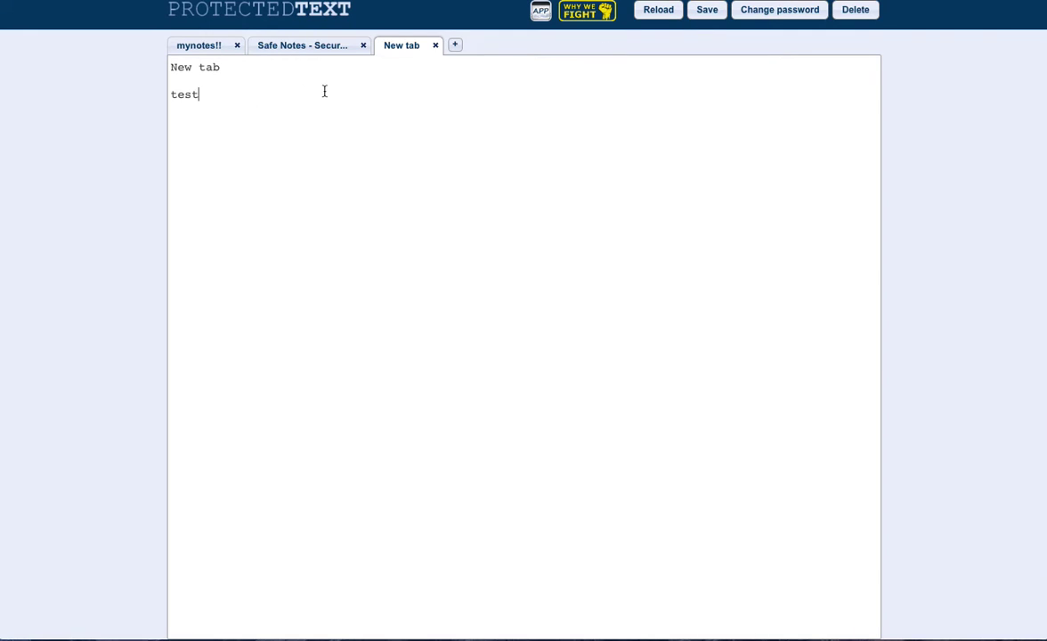
left_click(706, 10)
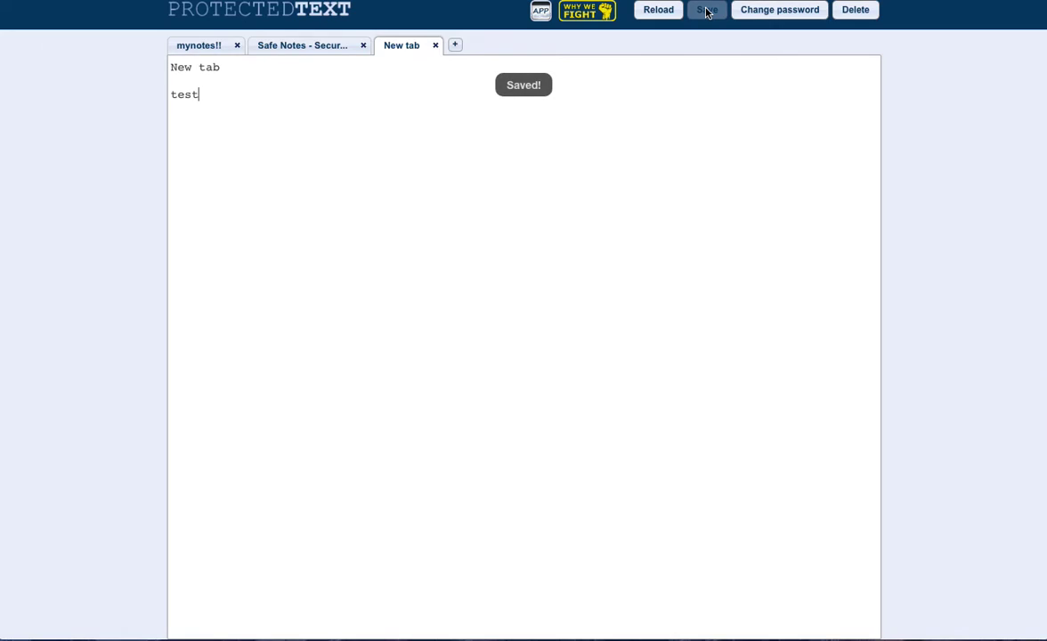
Add a fourth tab containing 'new text note' and save the notepad.
left_click(455, 44)
left_click(411, 78)
type("new")
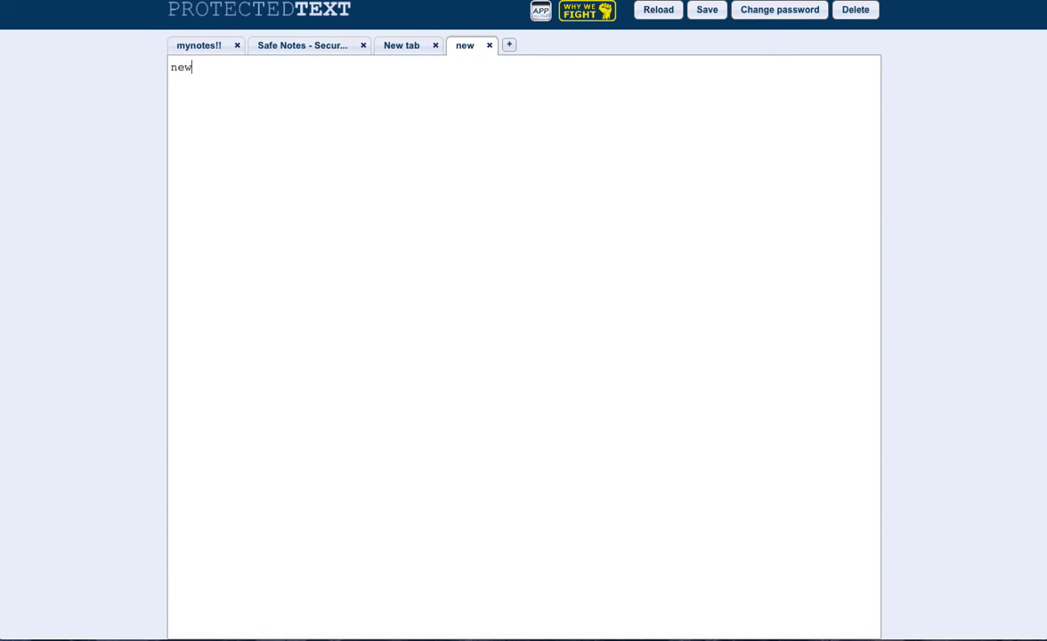
type(" text note")
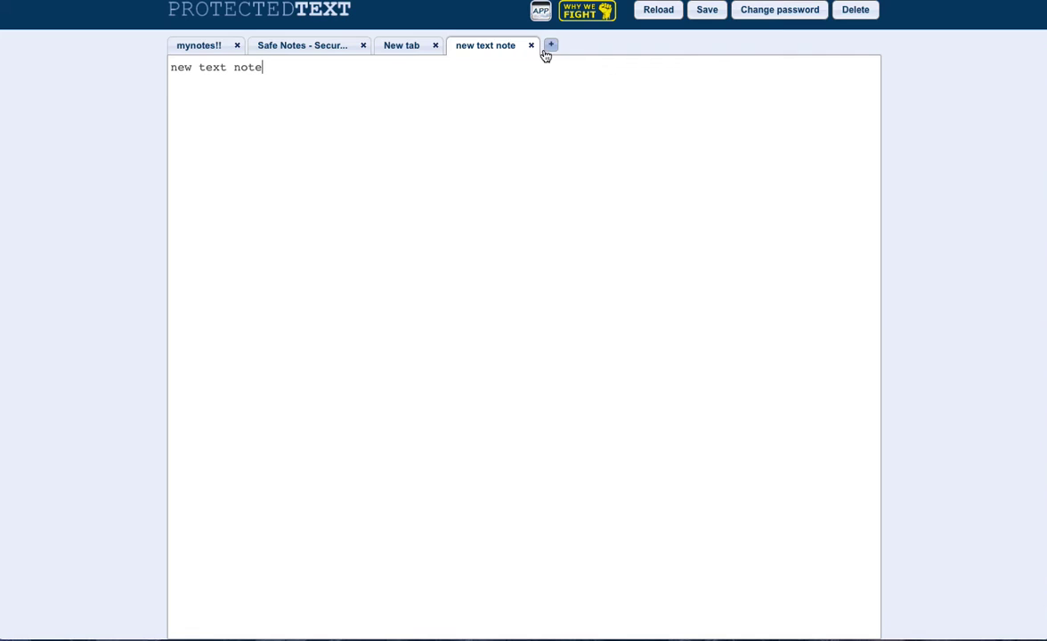
left_click(709, 15)
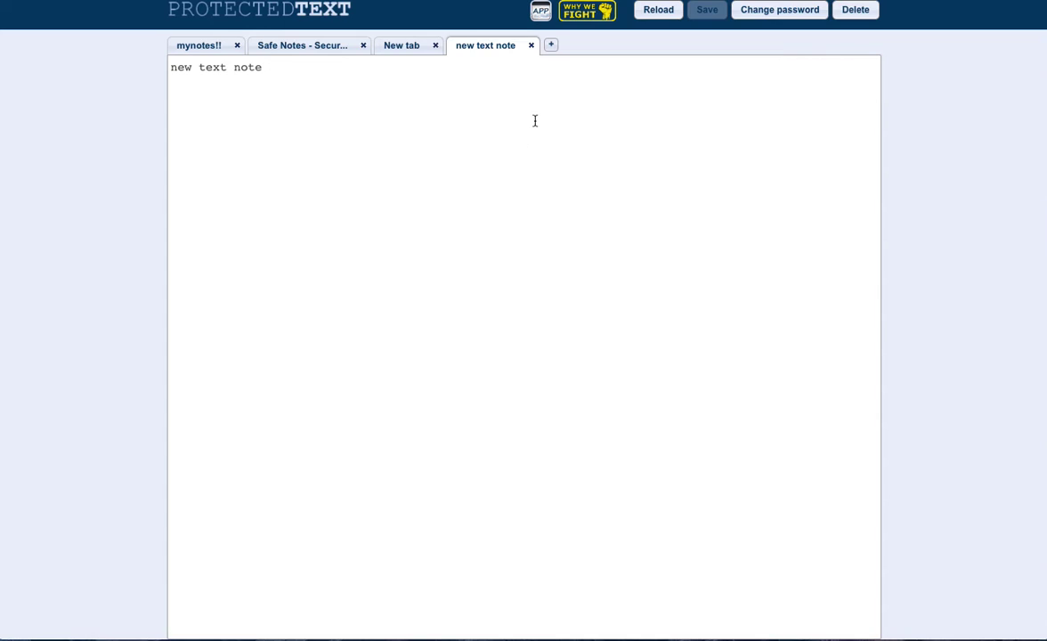
Reload the notepad and open the synced 'Second note' tab showing 'Text test'.
left_click(655, 16)
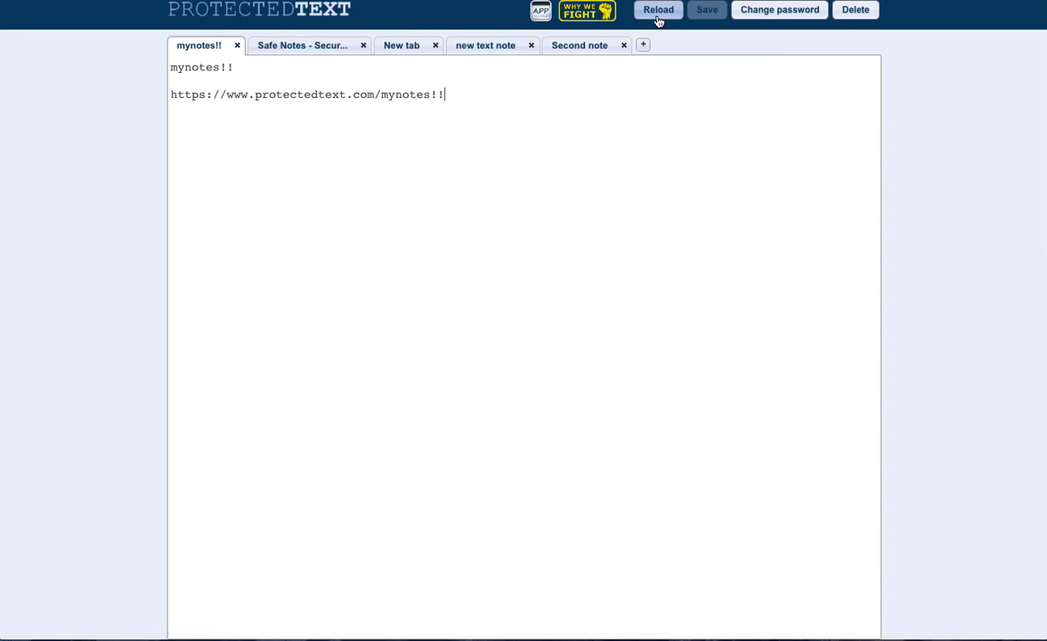
left_click(582, 44)
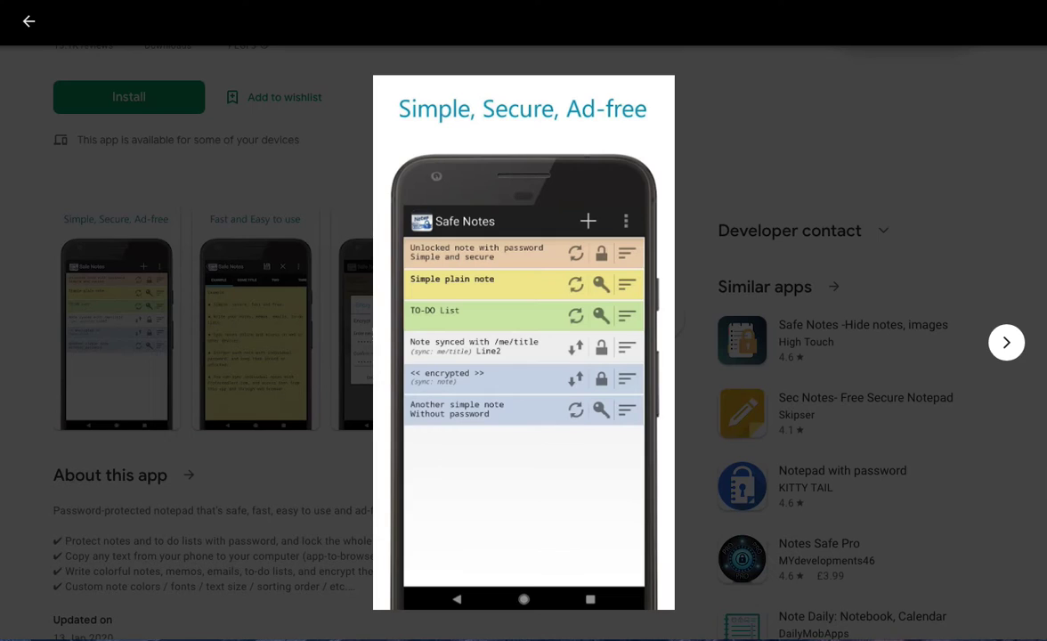
Close the enlarged screenshot and reopen 'Simple, Secure, Ad-free' full-screen.
left_click(27, 20)
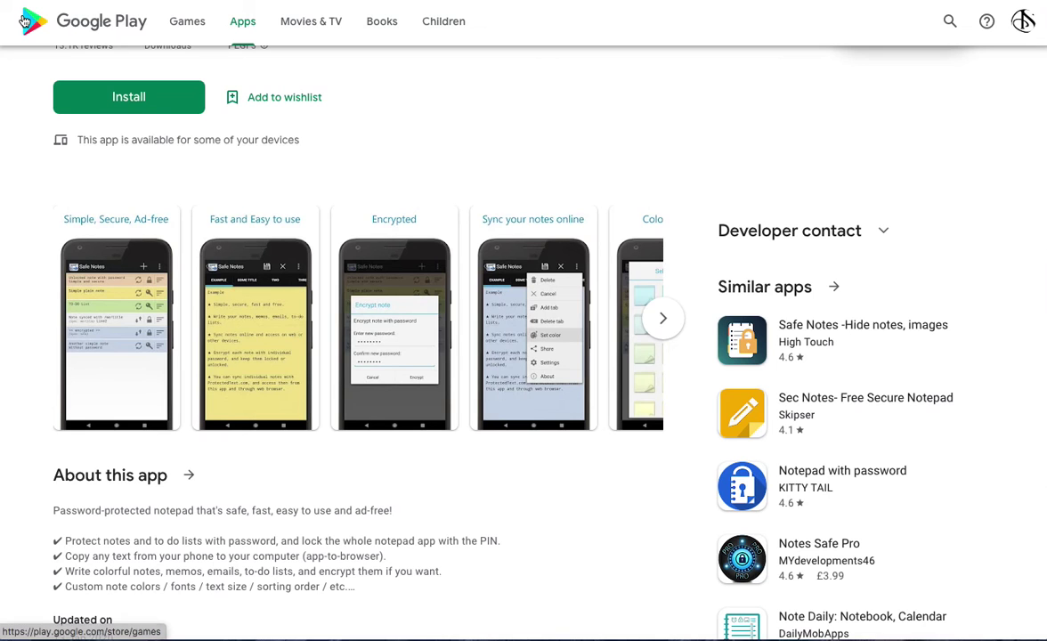
left_click(139, 267)
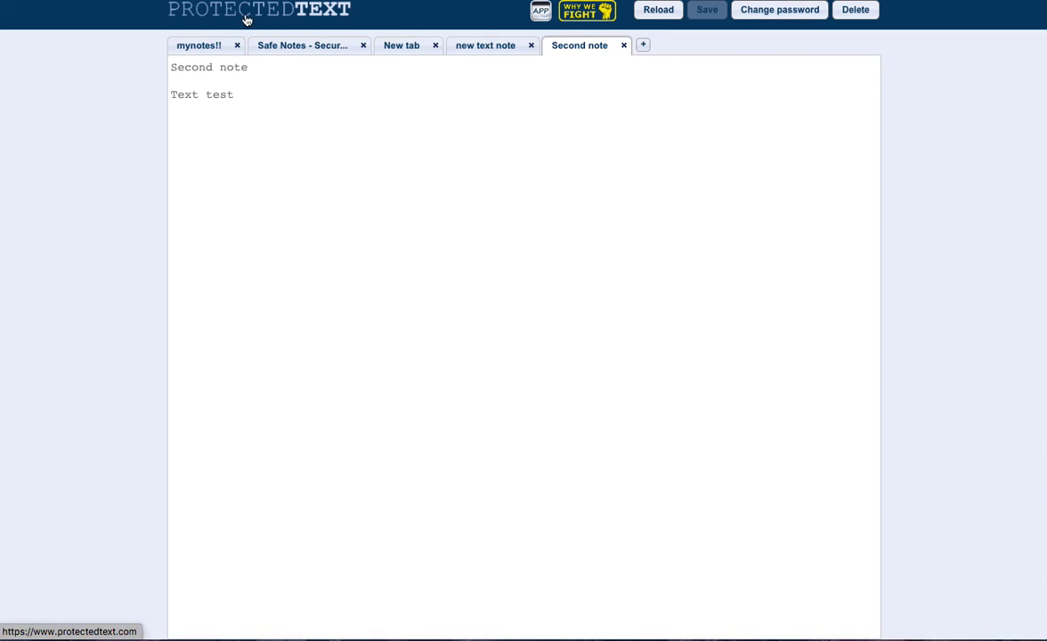
From the home page, open the mynotes site and unlock it with its password.
left_click(248, 19)
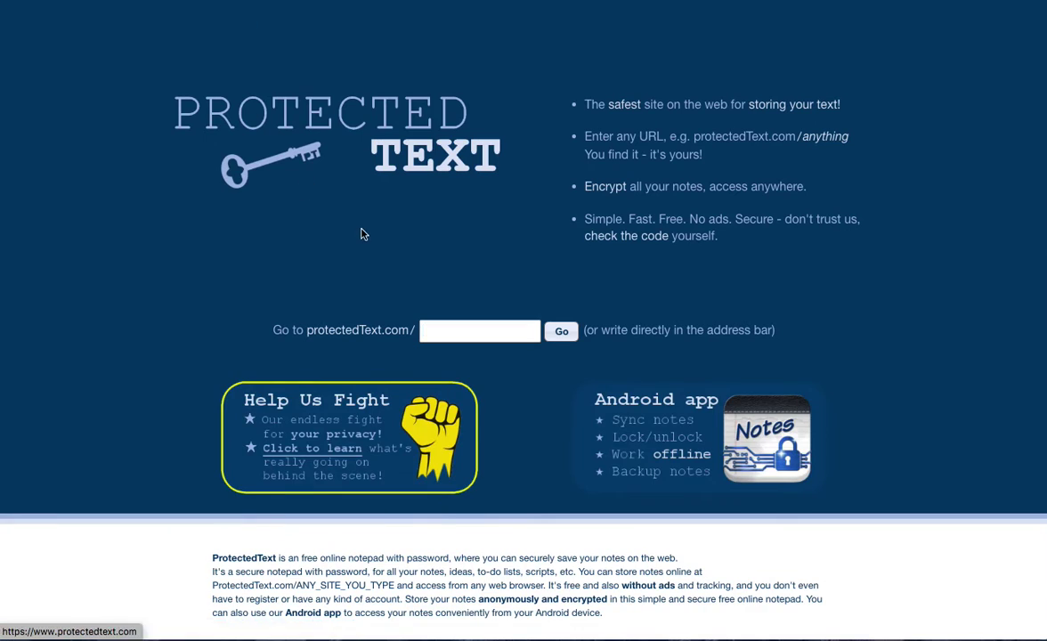
left_click(441, 326)
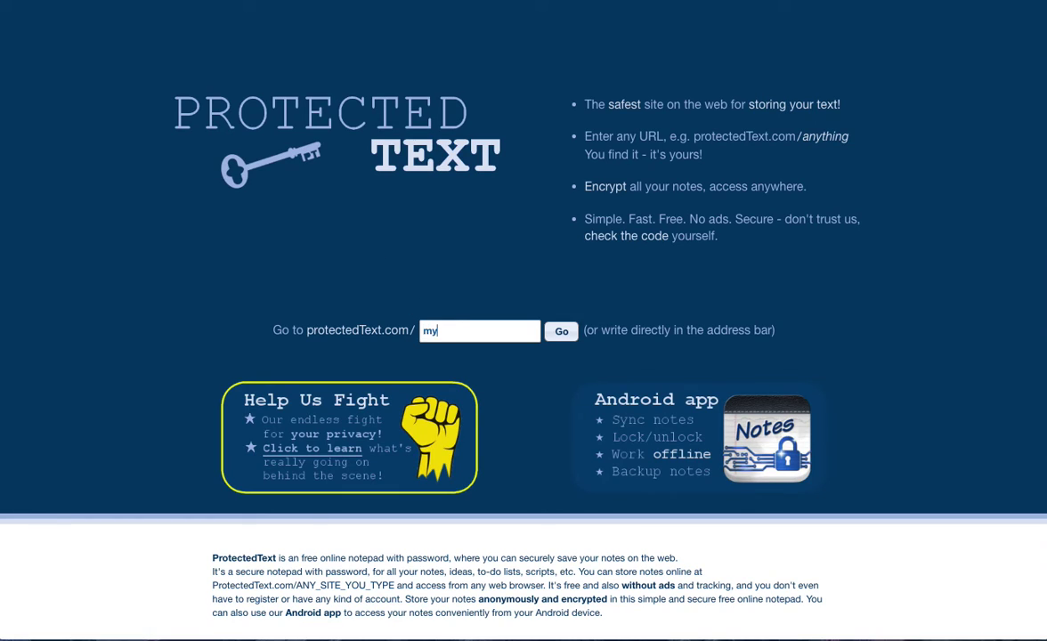
key("Return")
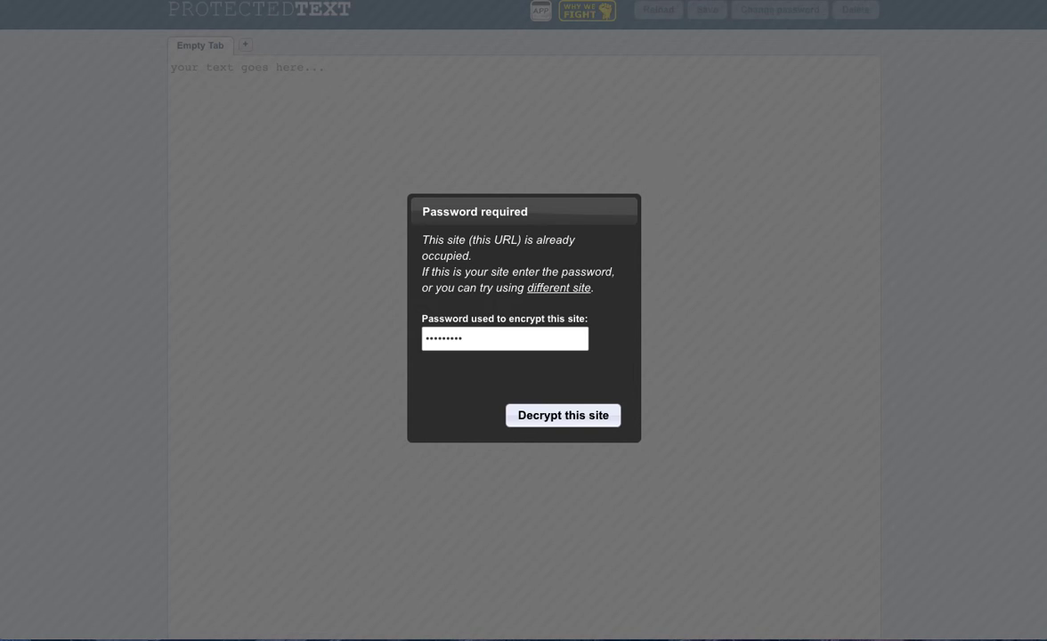
key("Return")
left_click(382, 47)
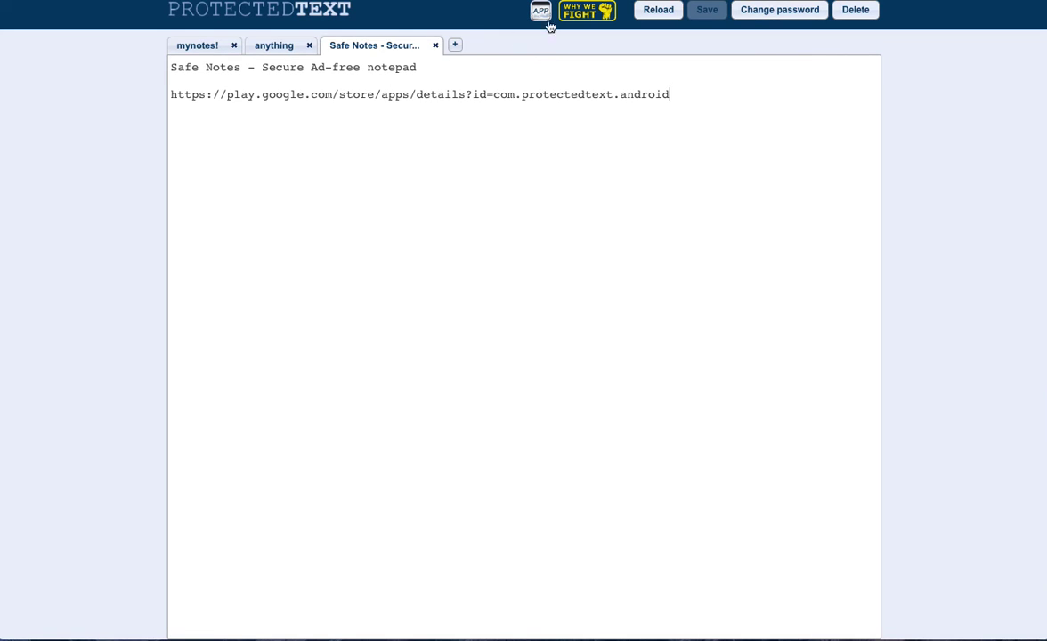
left_click(659, 12)
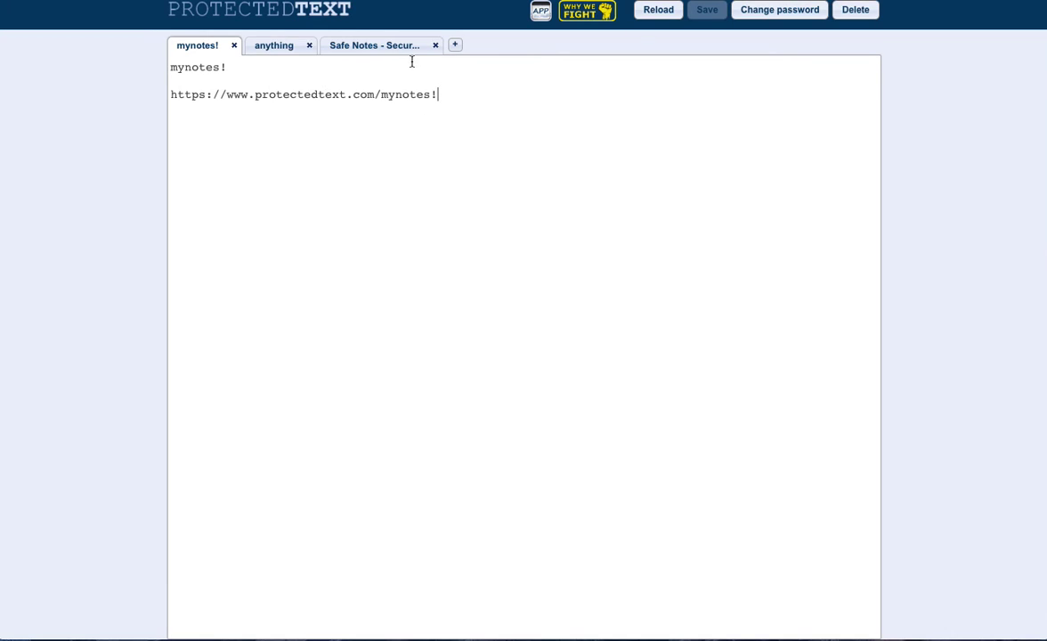
left_click(362, 51)
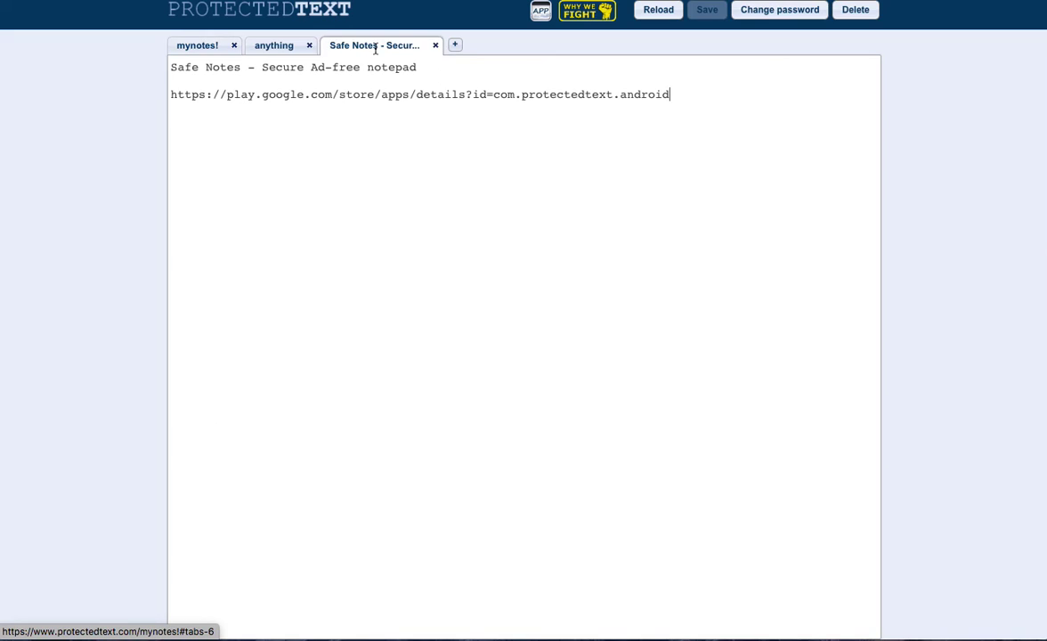
left_click(281, 44)
left_click(205, 51)
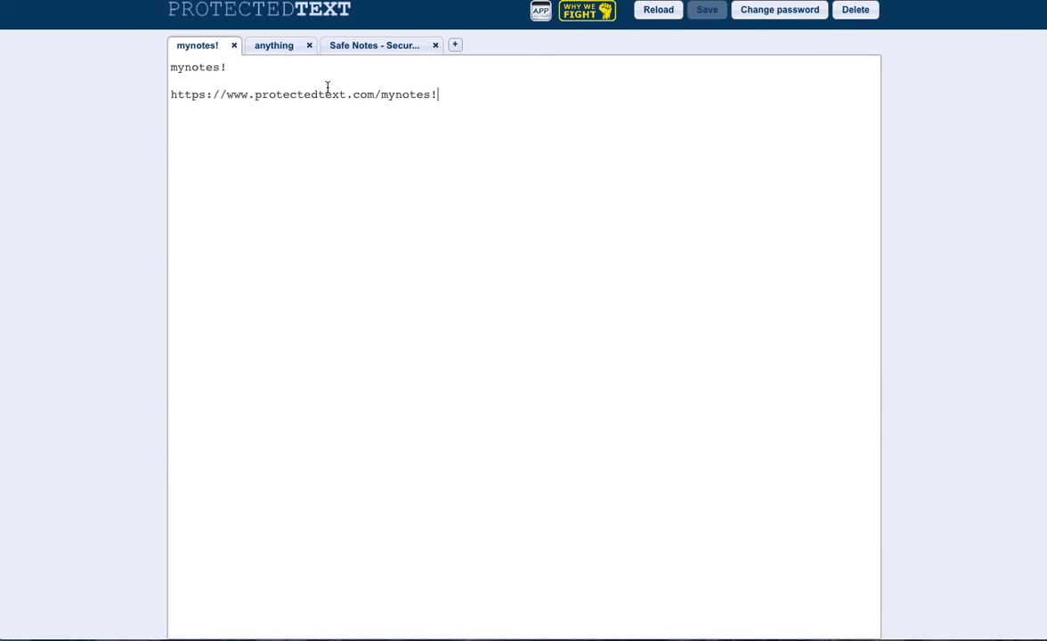
Reload the notepad and open the synced Test mob text tab.
left_click(654, 10)
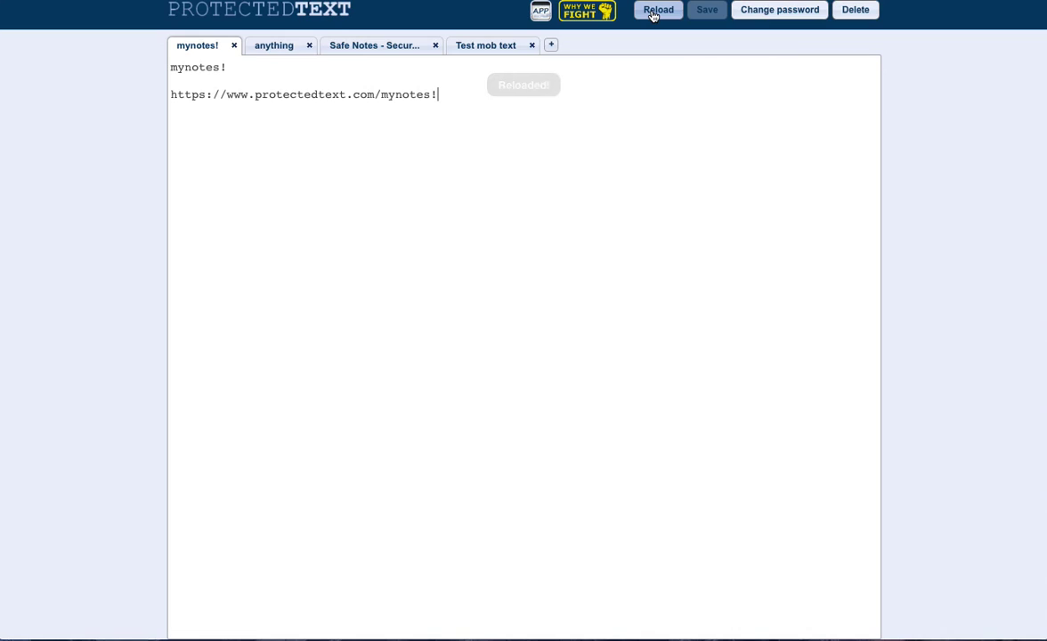
left_click(498, 50)
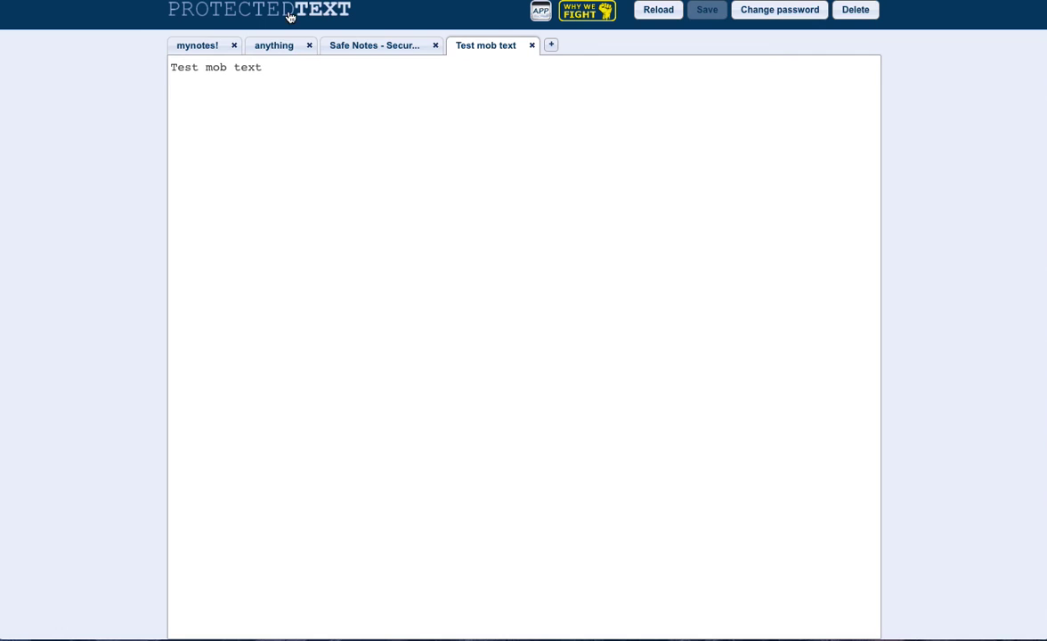
left_click(258, 9)
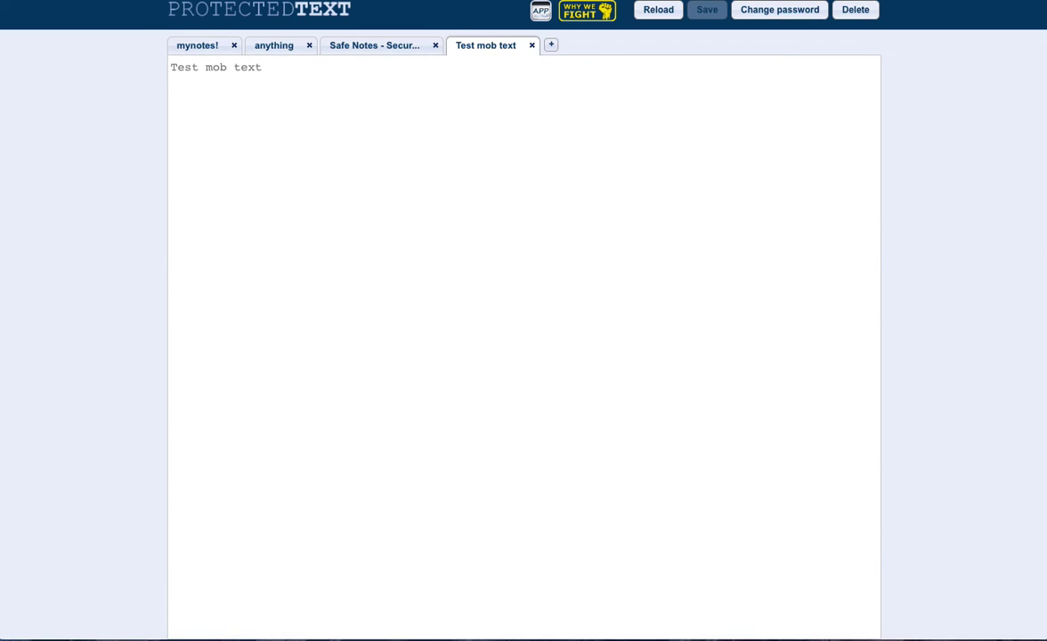
left_click(309, 86)
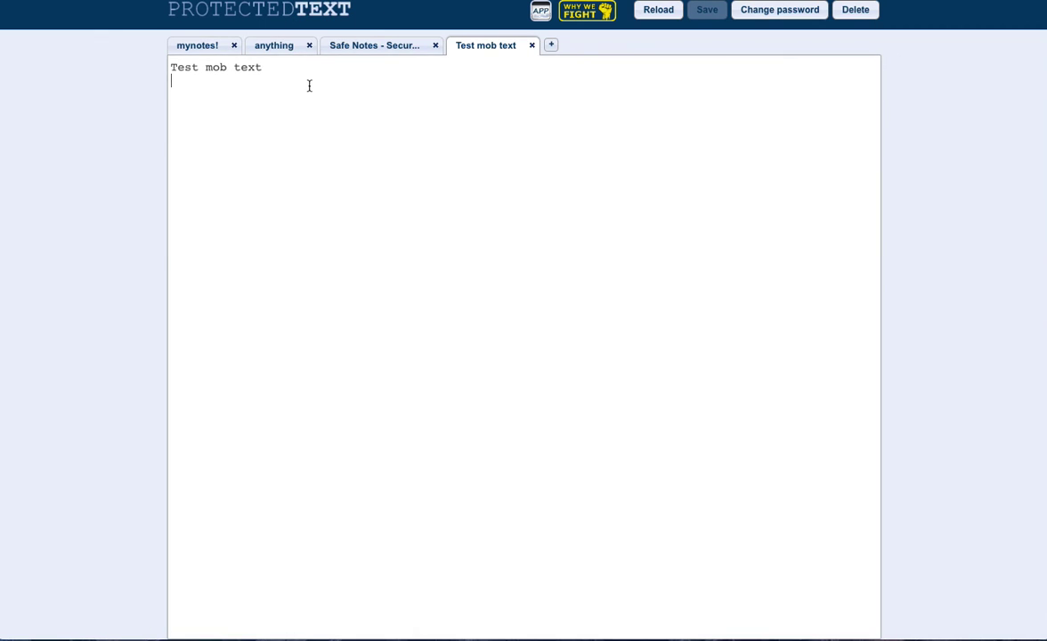
key("Return")
type("https://www.protectedtext.com/mynotes!")
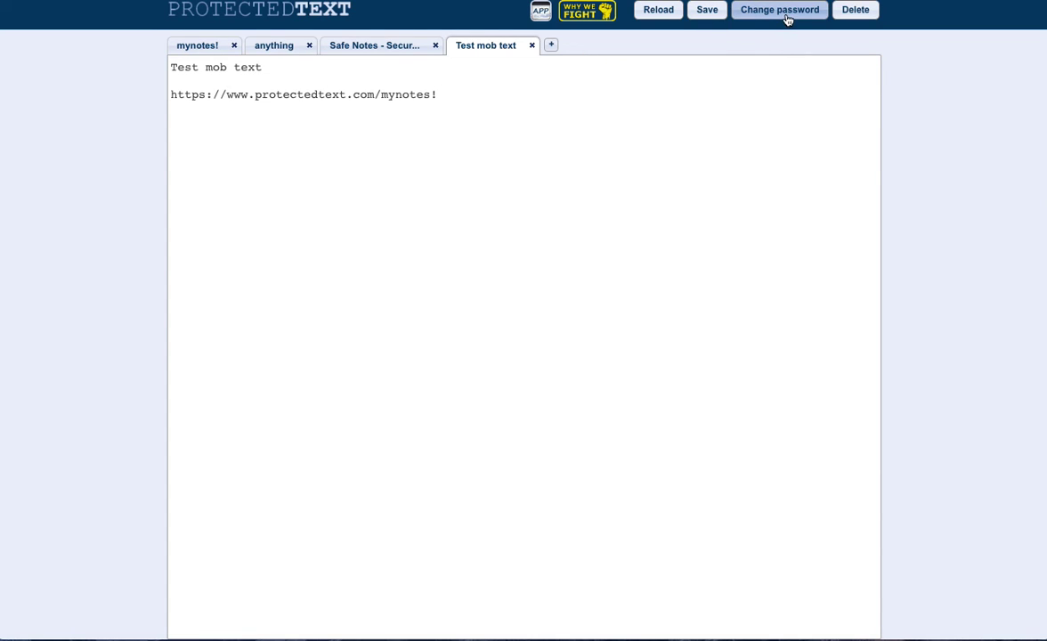
left_click(708, 10)
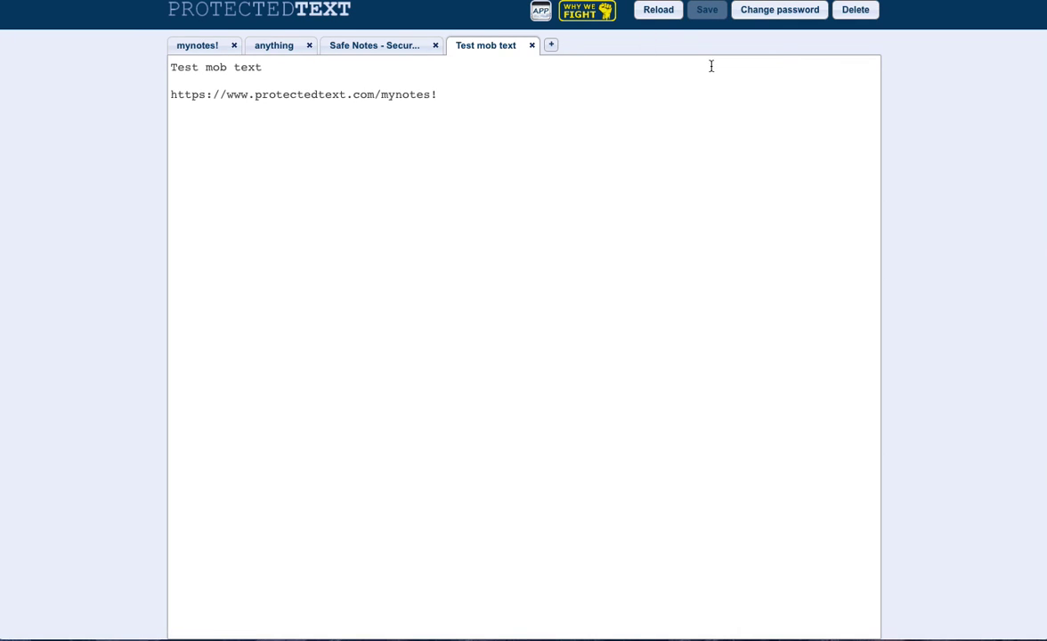
left_click(777, 10)
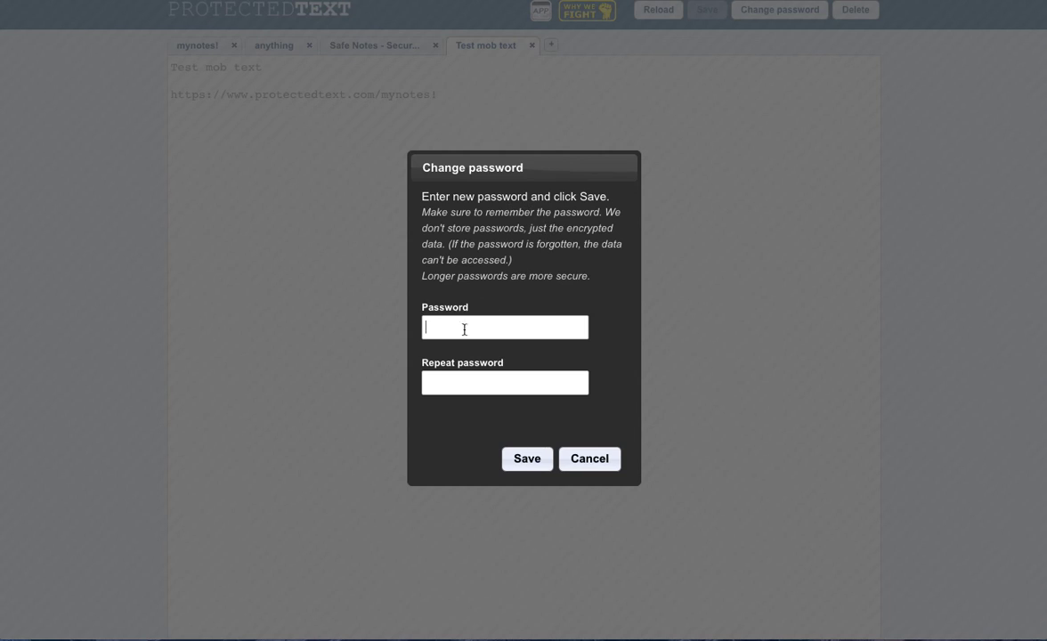
left_click(574, 459)
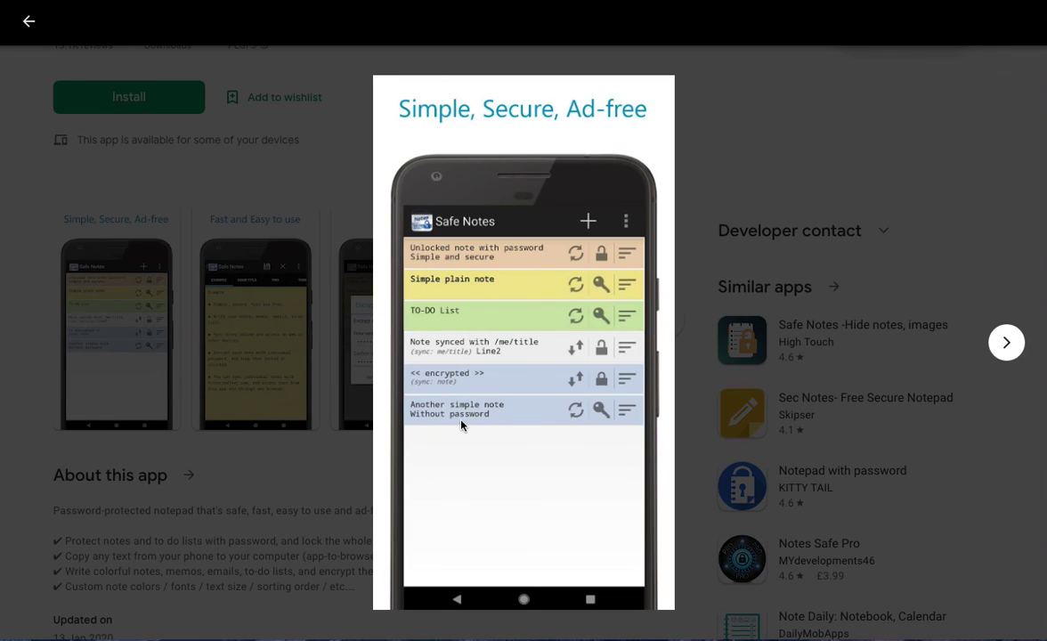
Close the enlarged Safe Notes screenshot and return to the ProtectedText notepad.
left_click(27, 23)
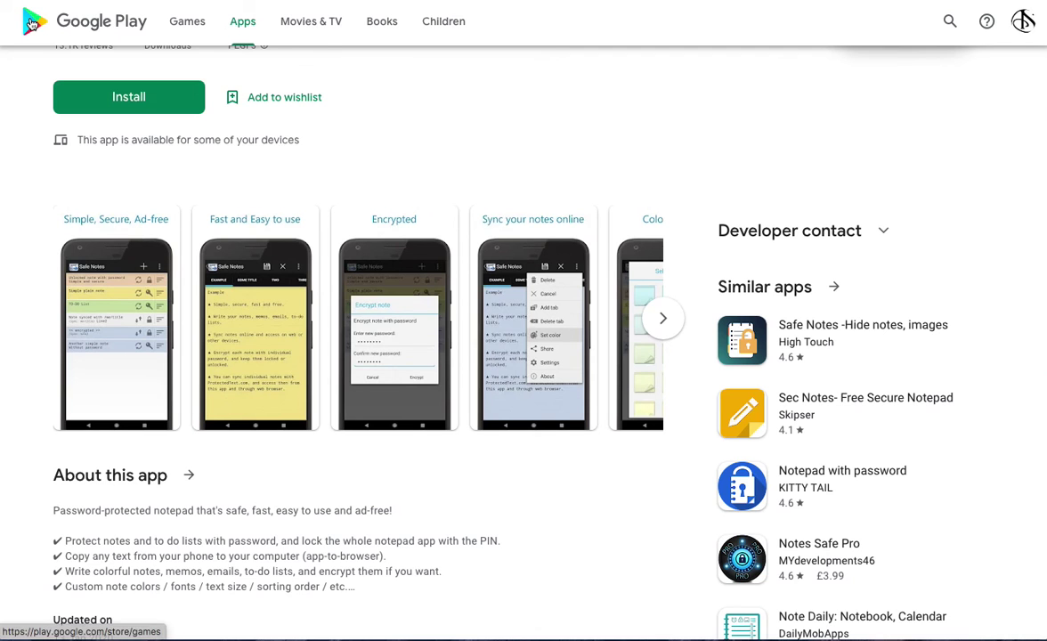
key("ctrl+Tab")
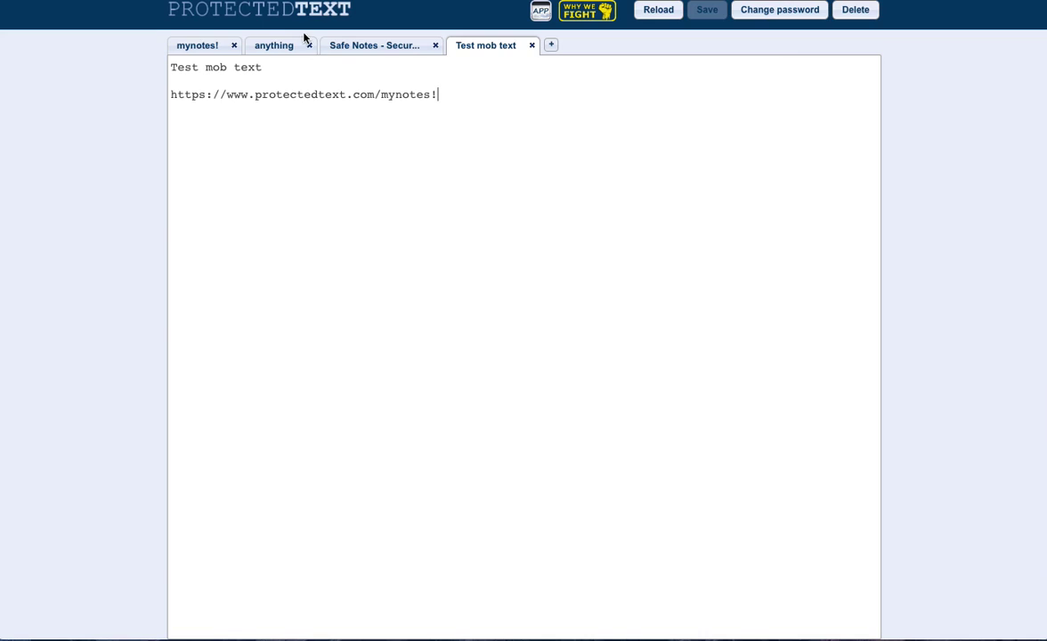
Open the notes site from the home page, then go back home.
left_click(254, 14)
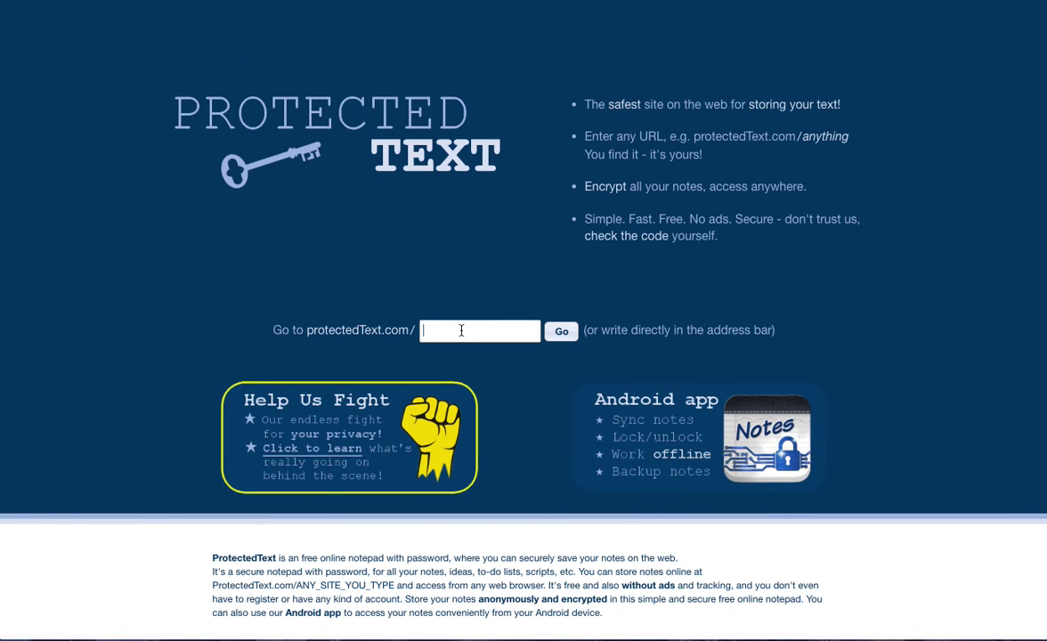
type("notes")
key("Return")
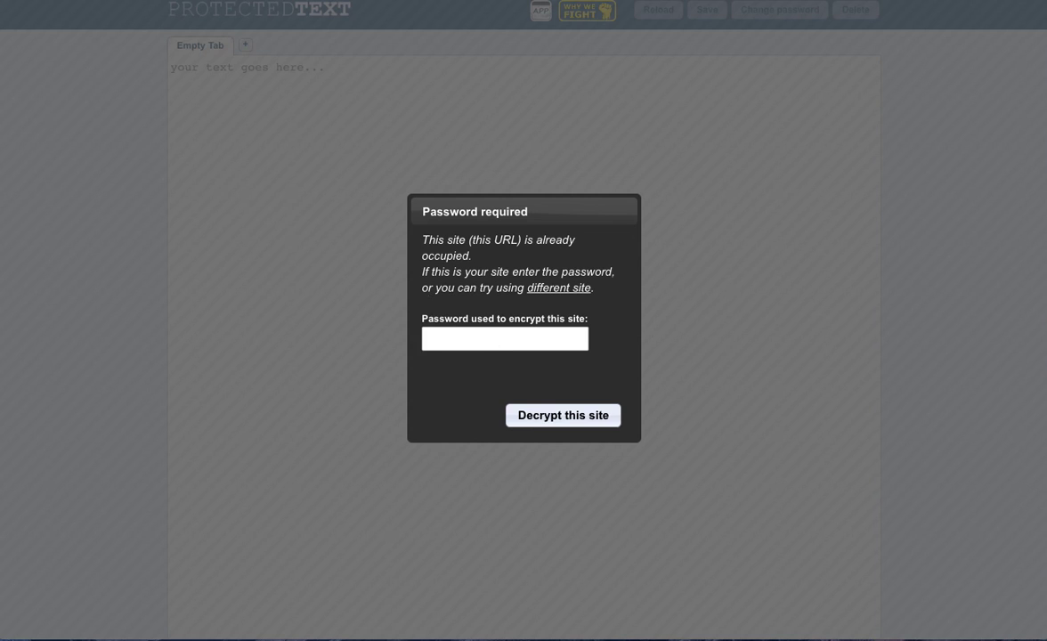
key("alt+Left")
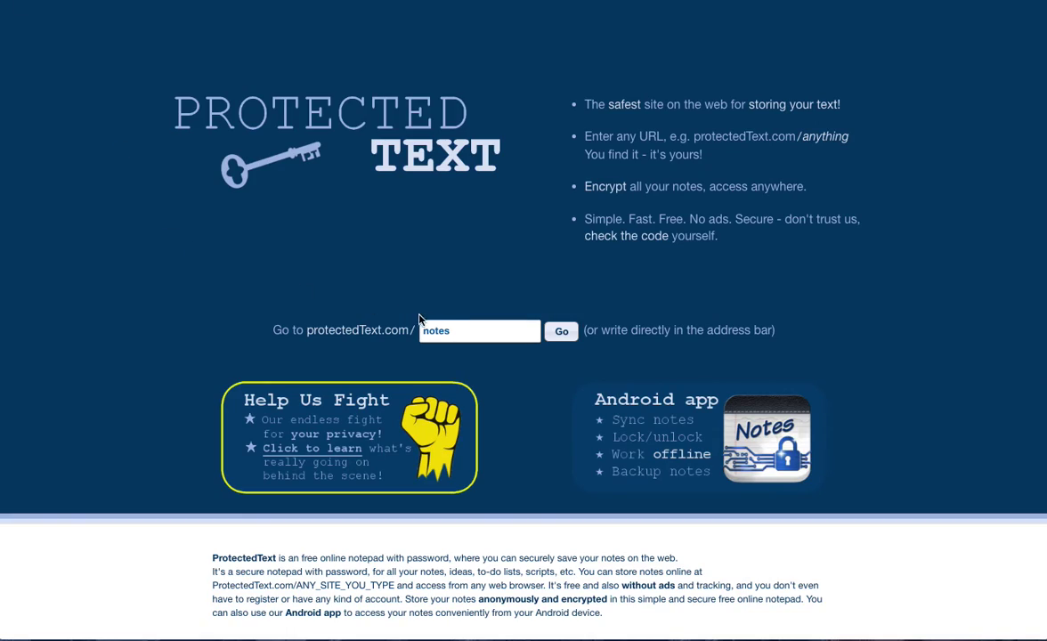
Replace the site name with mynotes, open it, then return home to the mynotes field.
left_click_drag(450, 328, 382, 332)
type("mynotes")
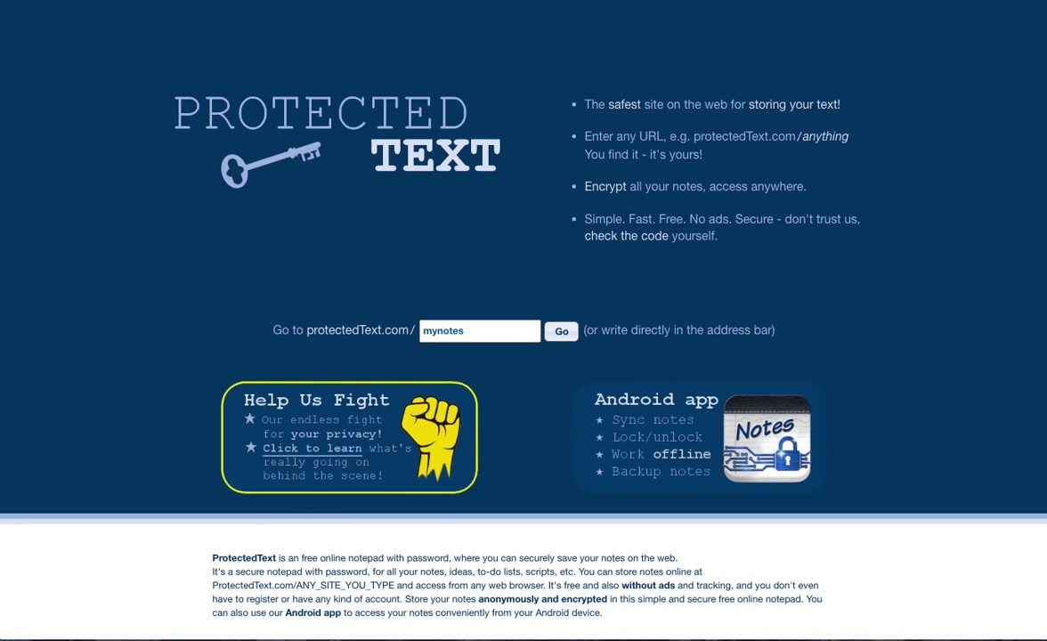
key("Return")
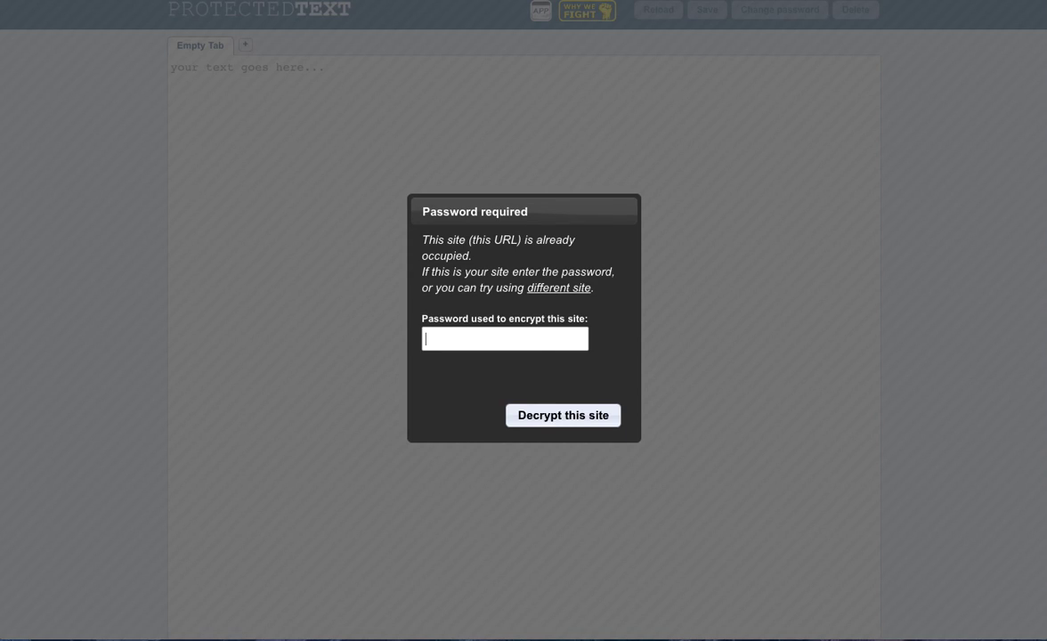
left_click(58, 0)
left_click(483, 329)
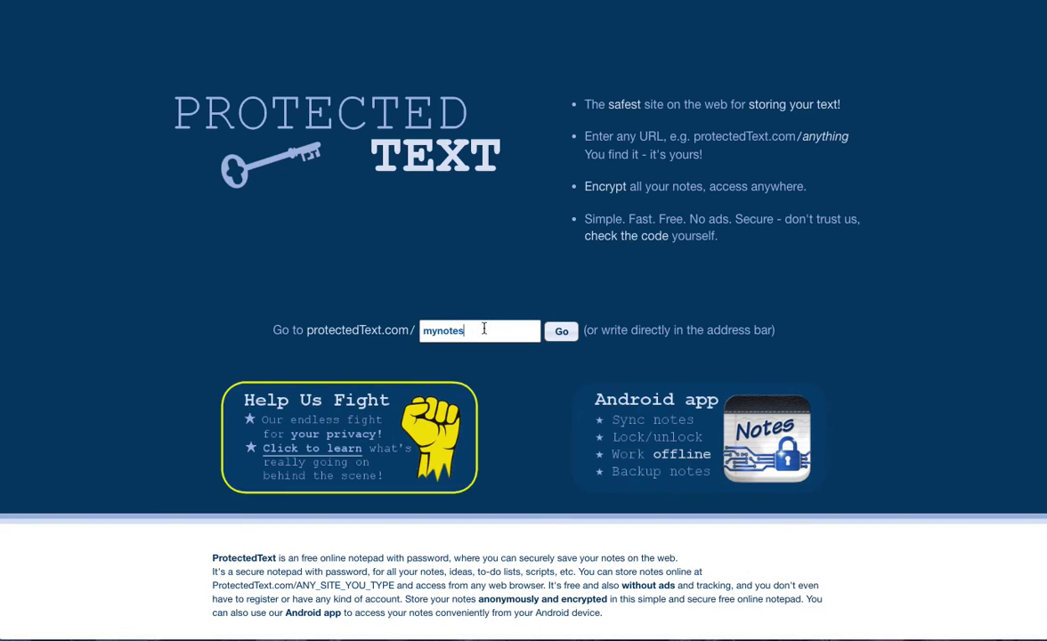